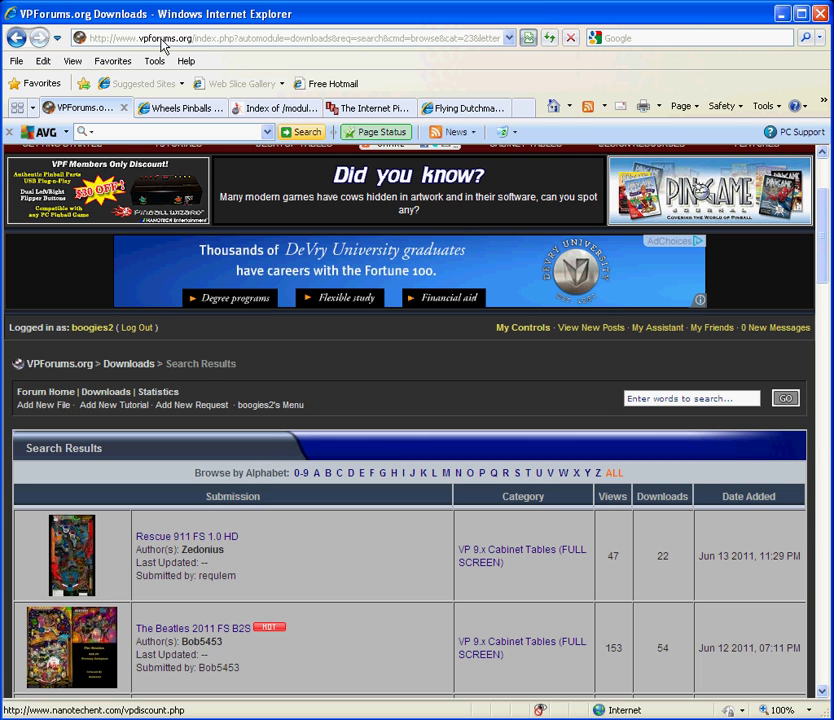
Open the Rescue 911 FS 1.0 HD table page and enlarge its playfield image
{"action": "left_click", "coordinate": [193, 538]}
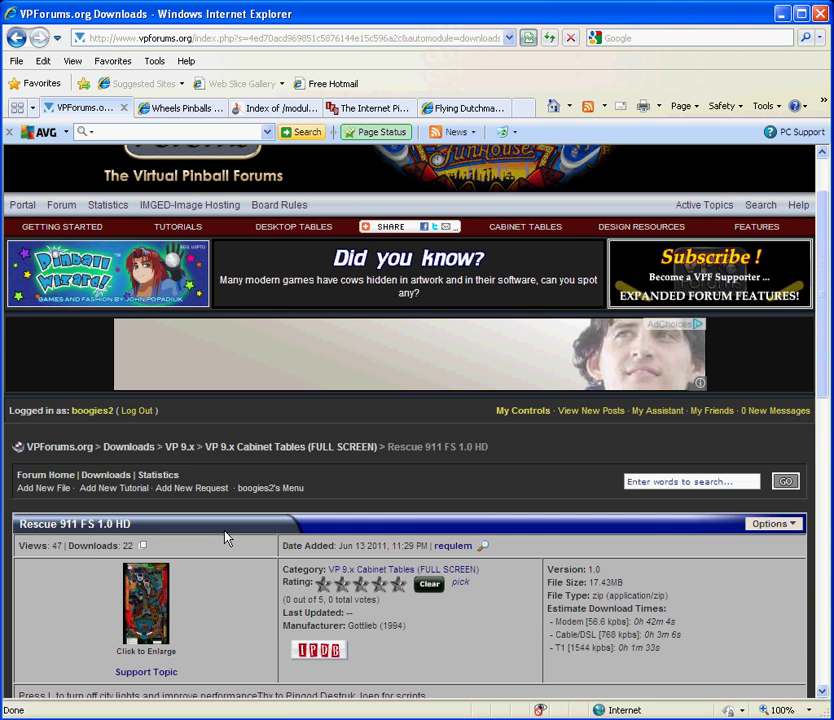
{"action": "left_click", "coordinate": [150, 606]}
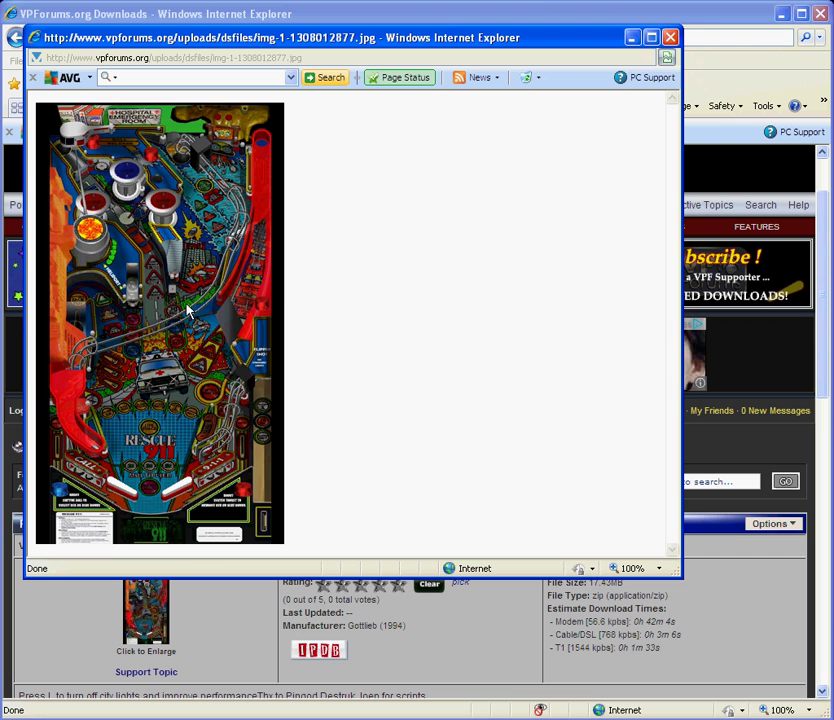
Expand the playfield image to full size and start Save Picture As
{"action": "right_click", "coordinate": [188, 308]}
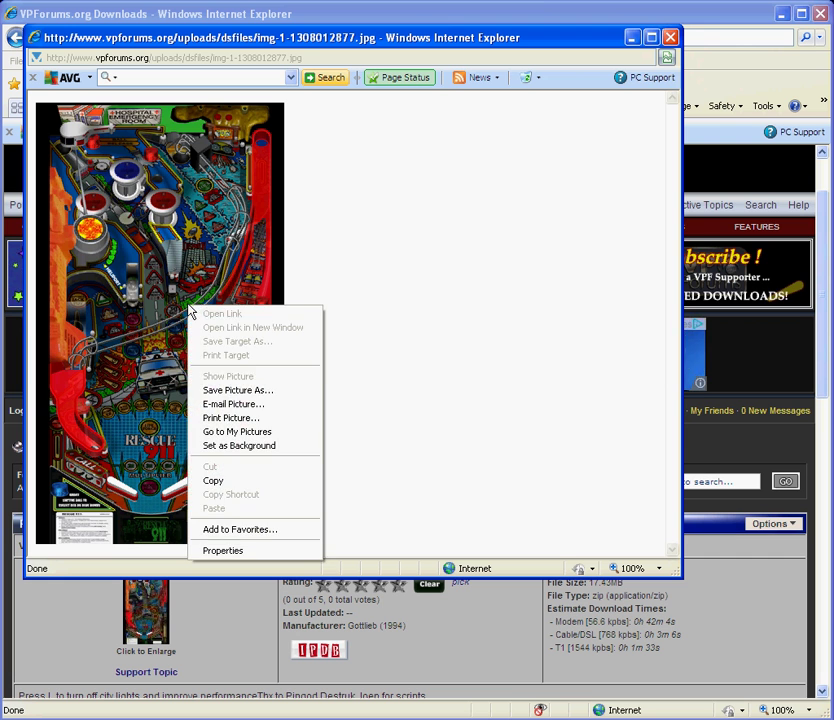
{"action": "left_click", "coordinate": [175, 236]}
{"action": "right_click", "coordinate": [219, 289]}
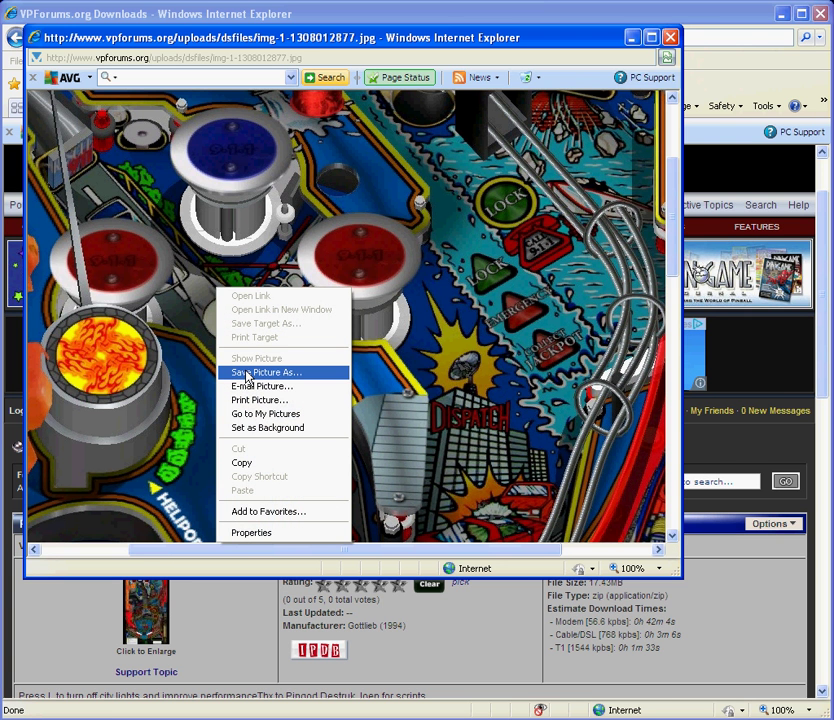
{"action": "left_click", "coordinate": [247, 374]}
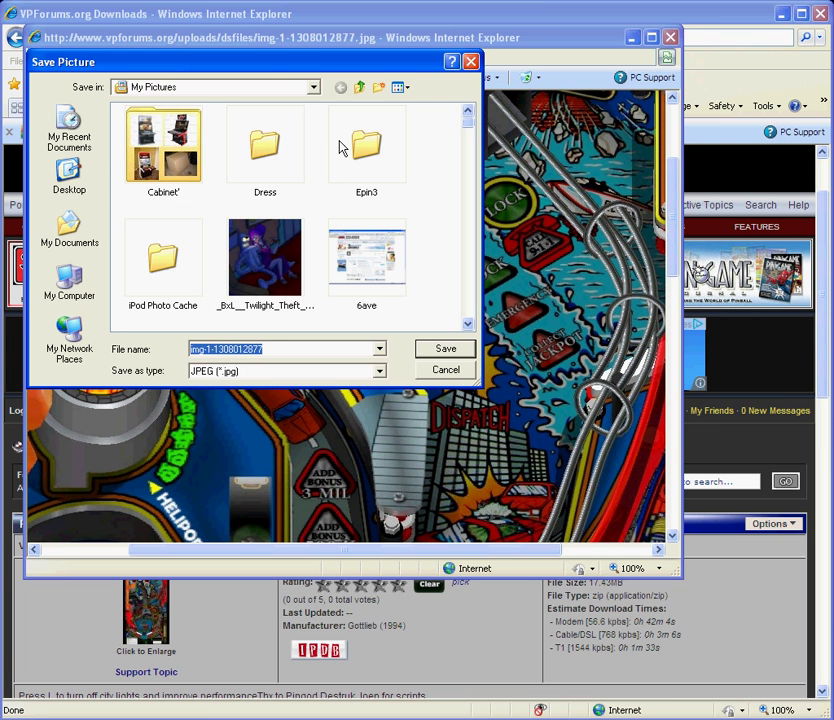
Choose the pinball folder on the Desktop as the save location
{"action": "left_click", "coordinate": [313, 87]}
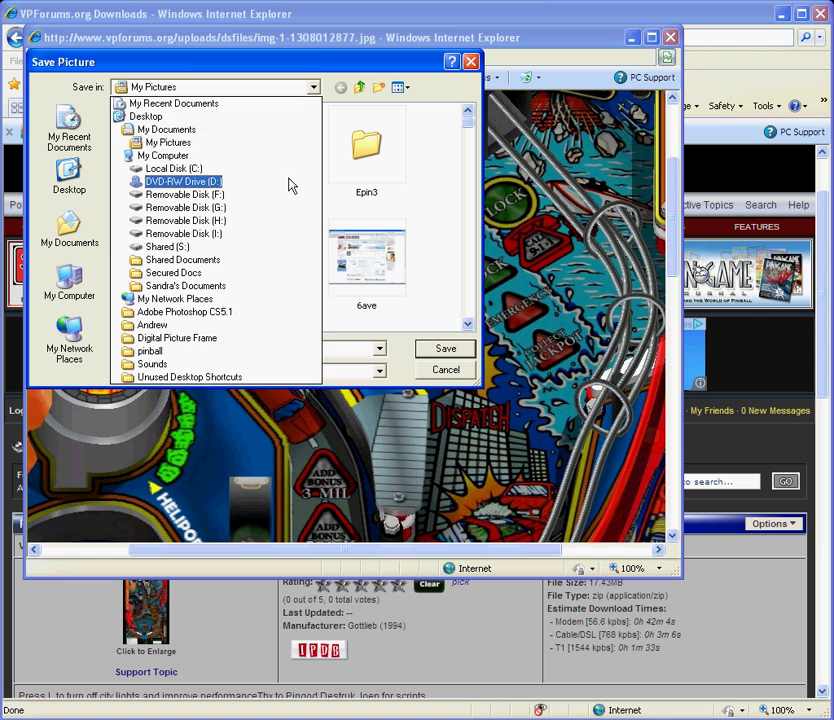
{"action": "key", "text": "Escape"}
{"action": "left_click", "coordinate": [313, 87]}
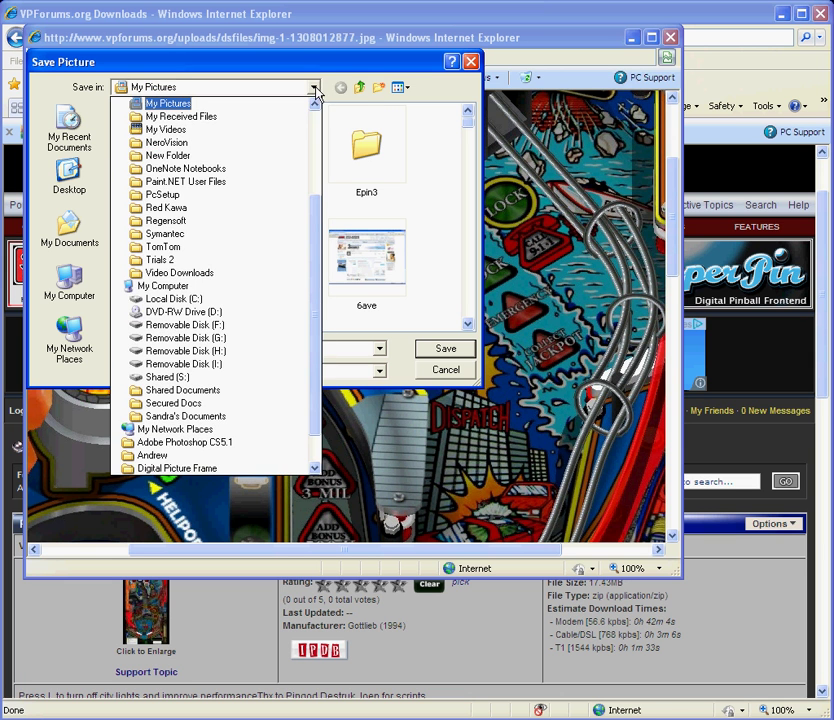
{"action": "left_click", "coordinate": [316, 88]}
{"action": "left_click", "coordinate": [314, 88]}
{"action": "left_click", "coordinate": [313, 93]}
{"action": "left_click", "coordinate": [313, 93]}
{"action": "mouse_move", "coordinate": [314, 215]}
{"action": "left_mouse_down"}
{"action": "mouse_move", "coordinate": [315, 176]}
{"action": "mouse_move", "coordinate": [316, 212]}
{"action": "left_mouse_up"}
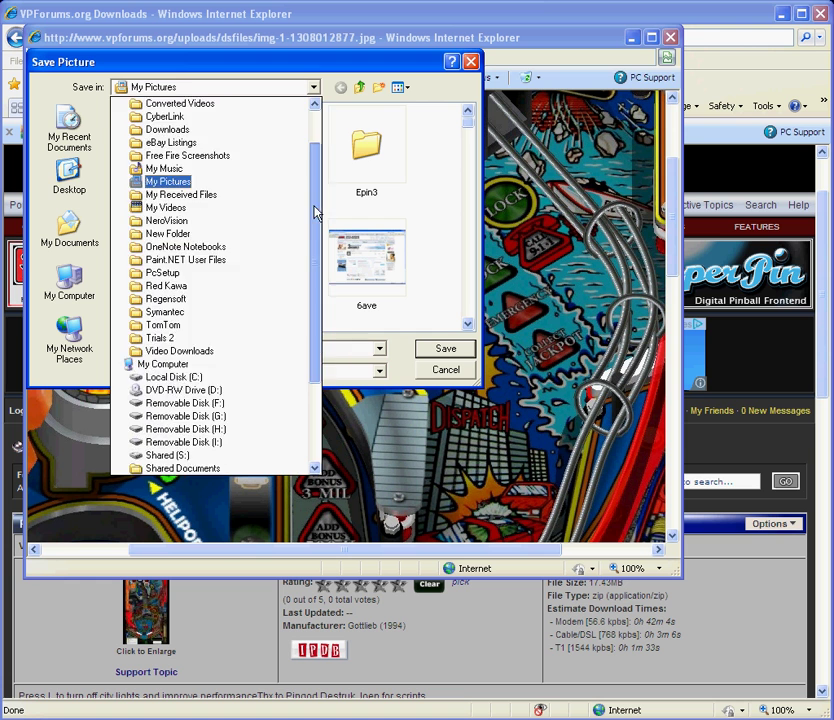
{"action": "key", "text": "Return"}
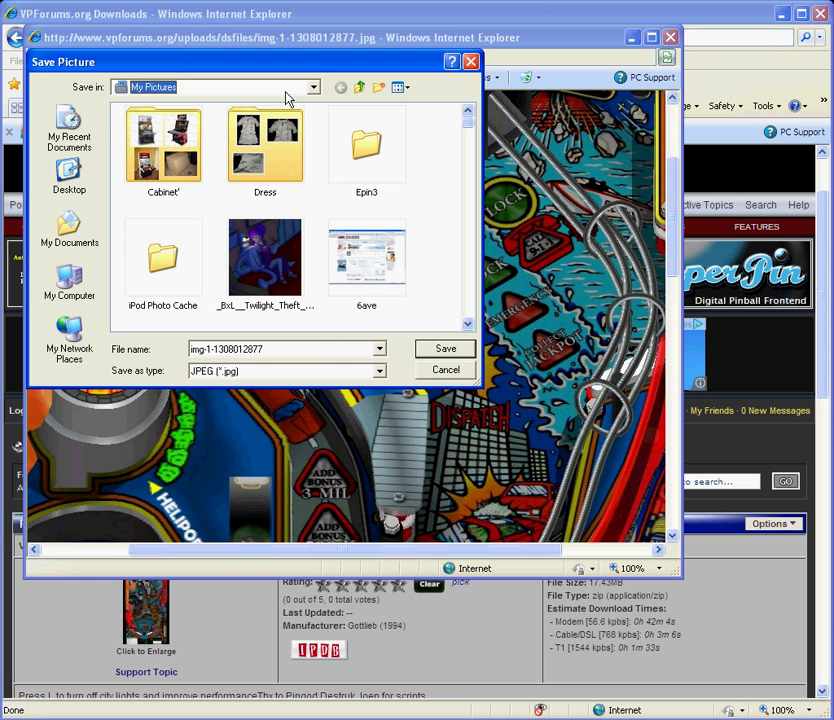
{"action": "key", "text": "Down"}
{"action": "left_click", "coordinate": [362, 92]}
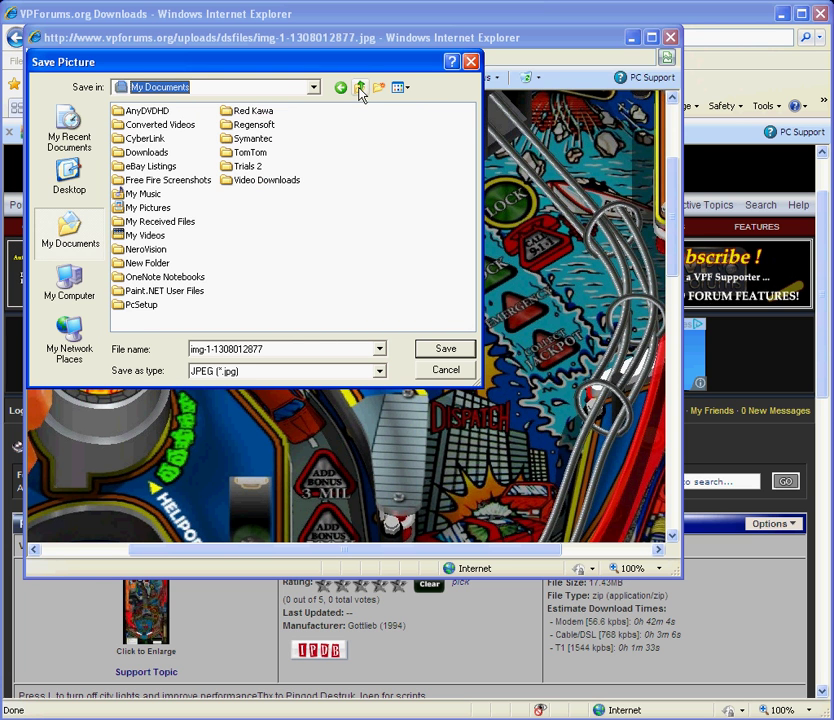
{"action": "left_click", "coordinate": [361, 91]}
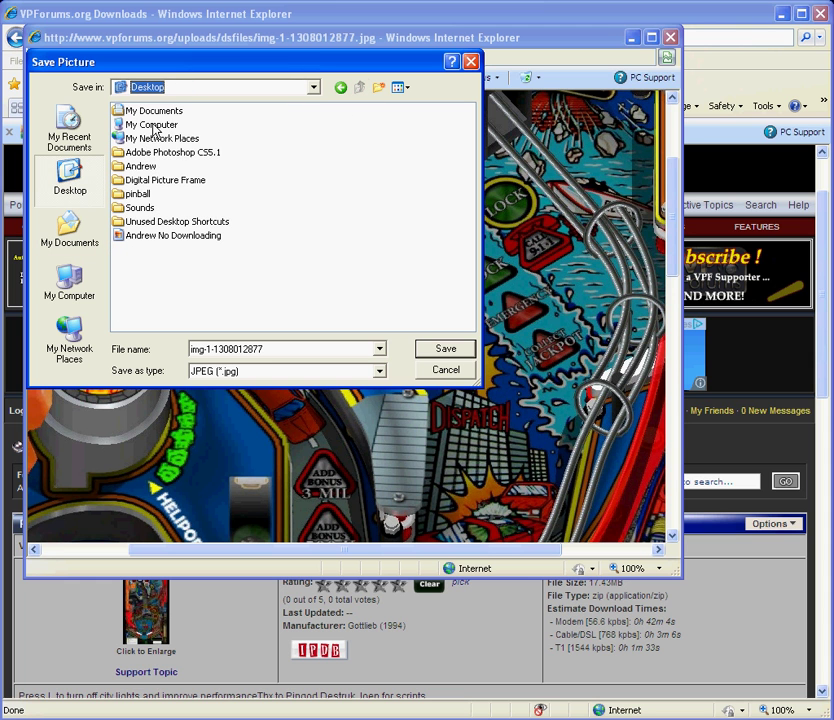
{"action": "left_click", "coordinate": [138, 195]}
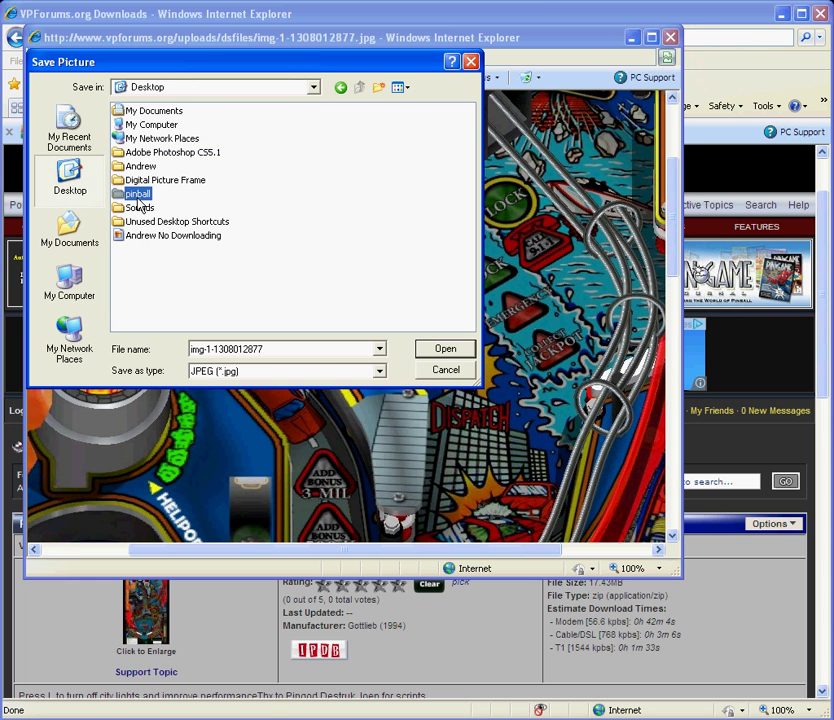
{"action": "double_click", "coordinate": [139, 195]}
Save the picture as a JPEG named 'Rescue 911'
{"action": "left_click", "coordinate": [294, 352]}
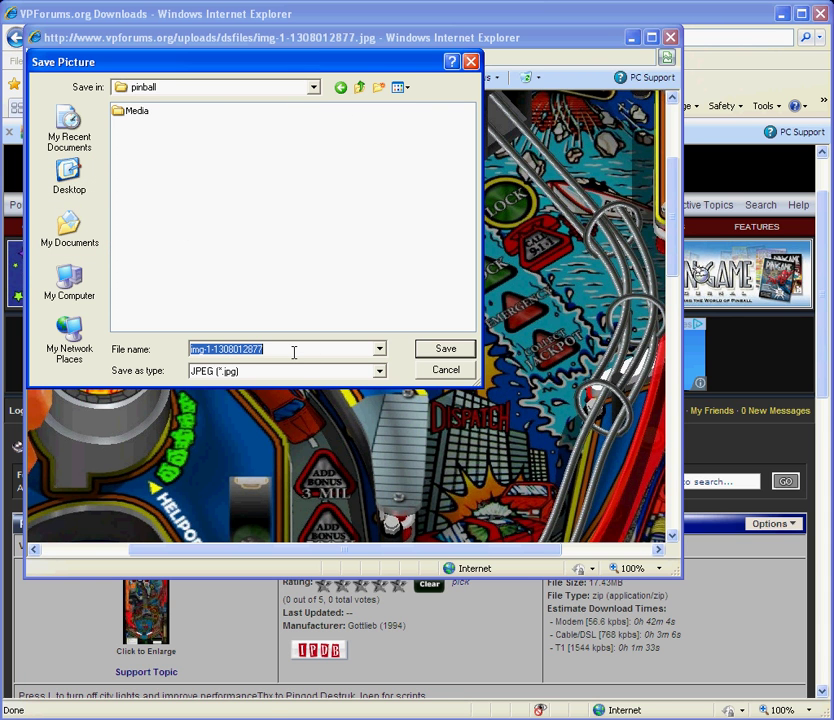
{"action": "type", "text": "R"}
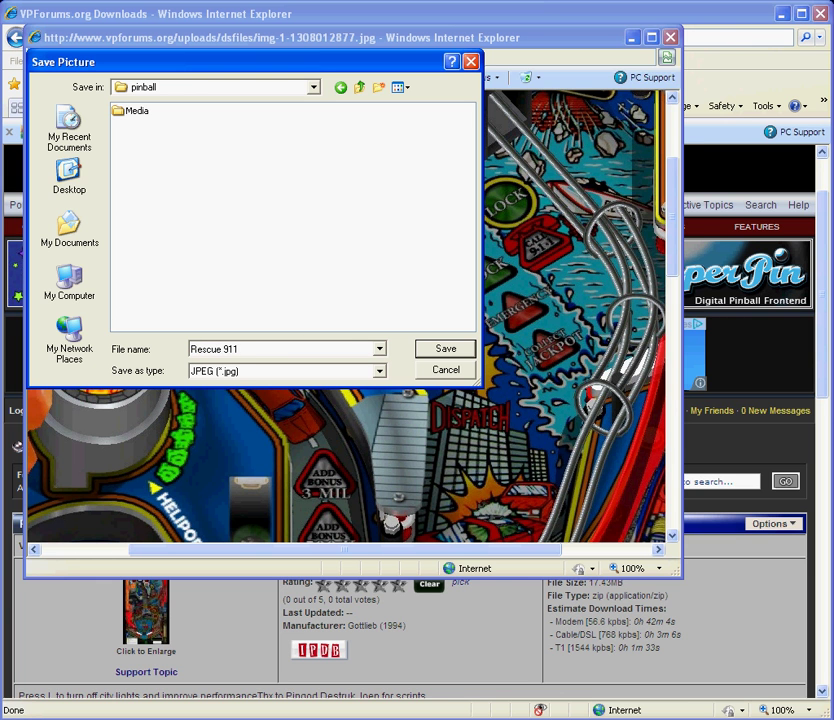
{"action": "type", "text": "escue 911"}
{"action": "left_click", "coordinate": [379, 371]}
{"action": "left_click", "coordinate": [379, 371]}
{"action": "left_click", "coordinate": [379, 371]}
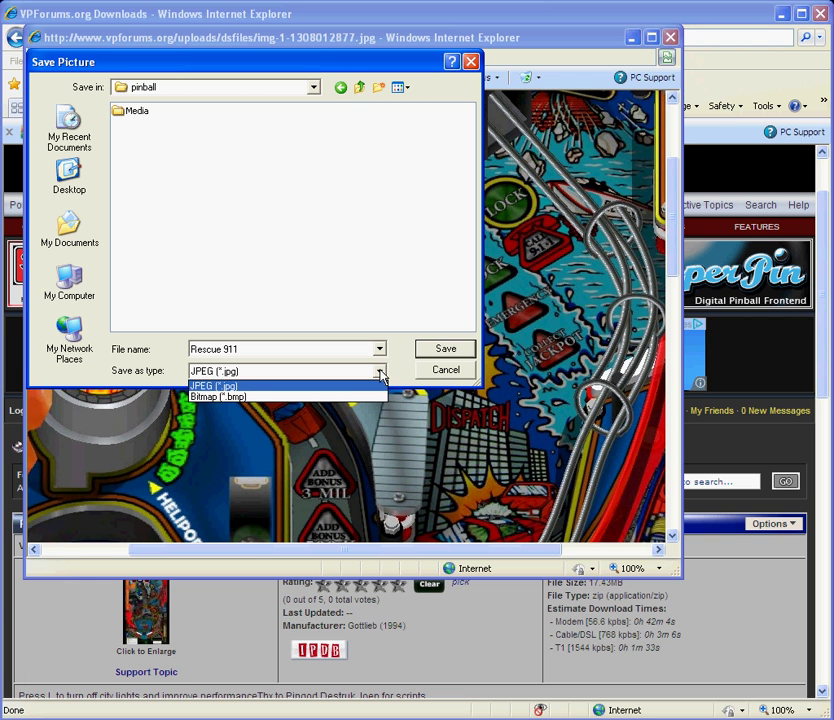
{"action": "left_click", "coordinate": [381, 376]}
{"action": "left_click", "coordinate": [446, 349]}
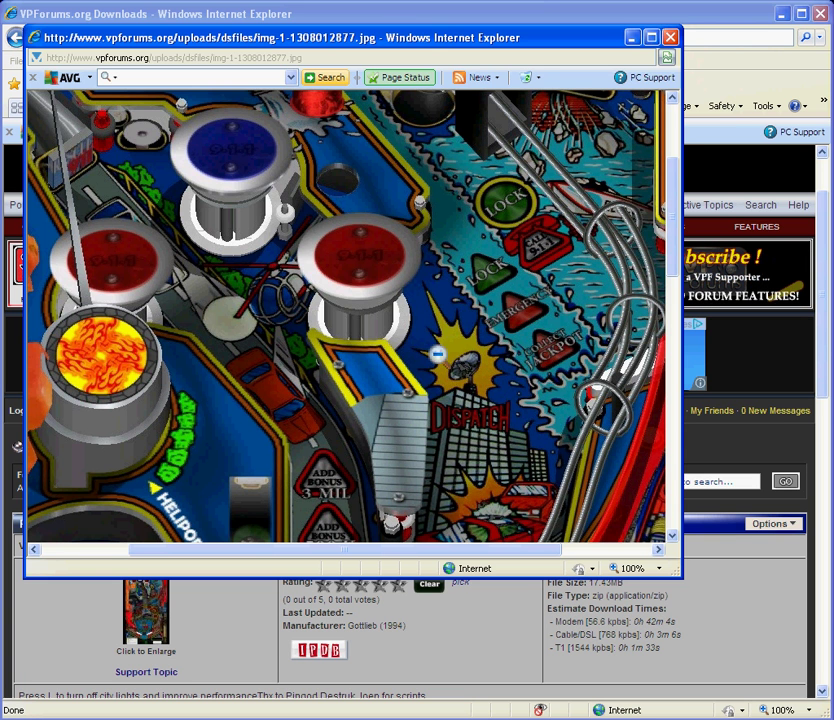
Close the image window, choose Download Now, and accept the disclaimer to download the table
{"action": "left_click", "coordinate": [671, 38]}
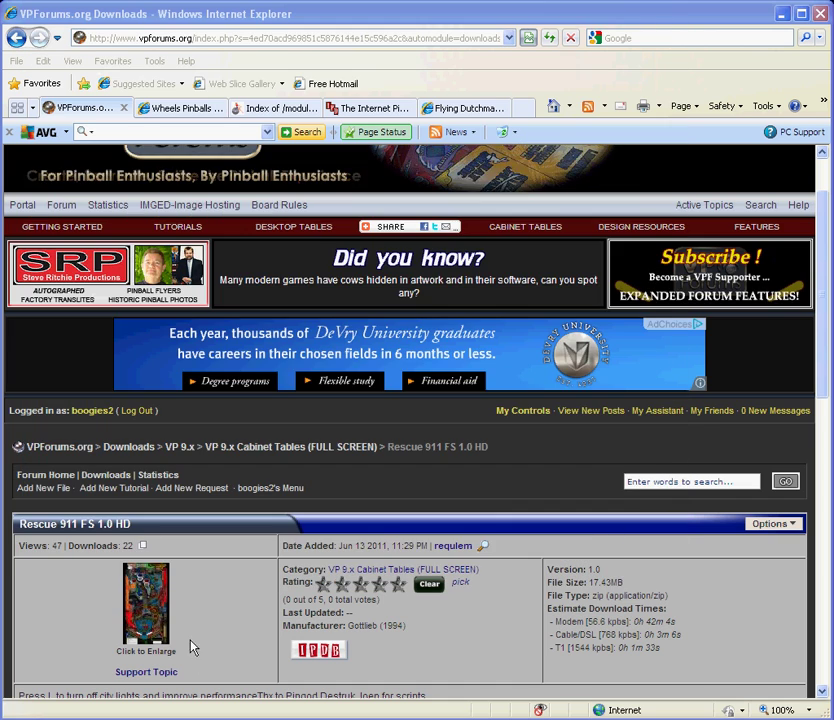
{"action": "scroll", "coordinate": [218, 638], "scroll_direction": "down", "scroll_amount": 5}
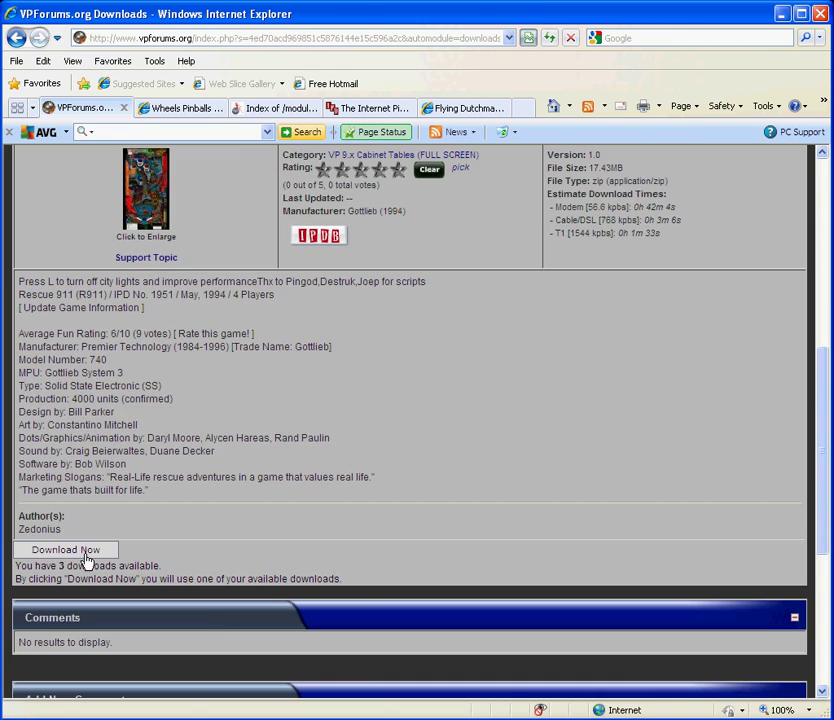
{"action": "left_click", "coordinate": [85, 556]}
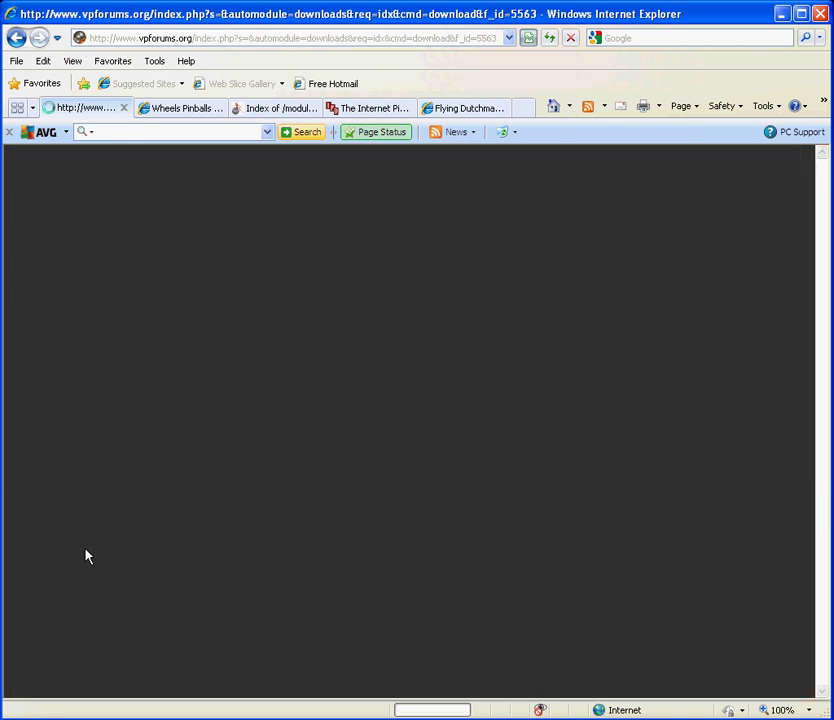
{"action": "scroll", "coordinate": [360, 541], "scroll_direction": "down", "scroll_amount": 2}
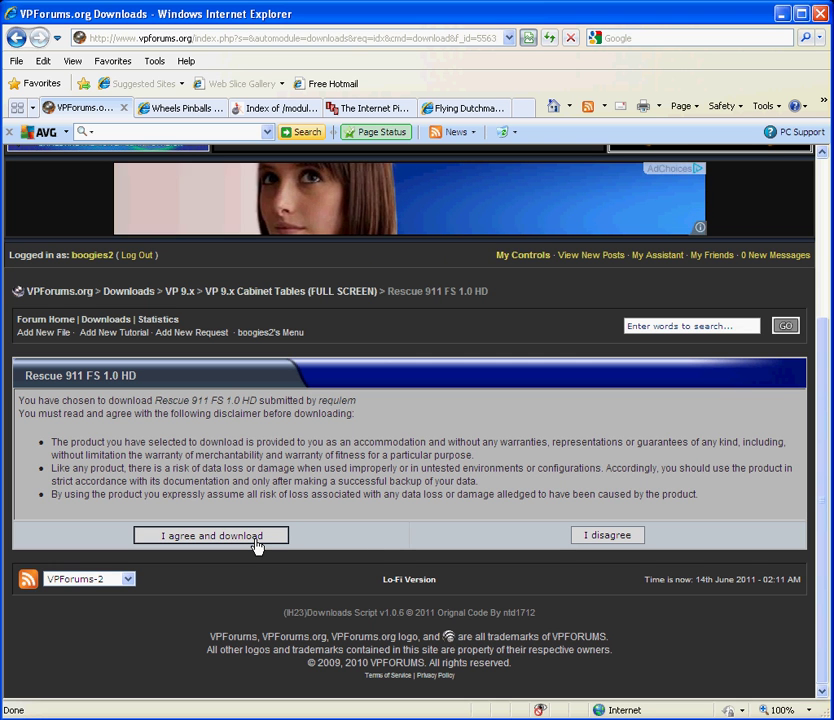
{"action": "left_click", "coordinate": [257, 545]}
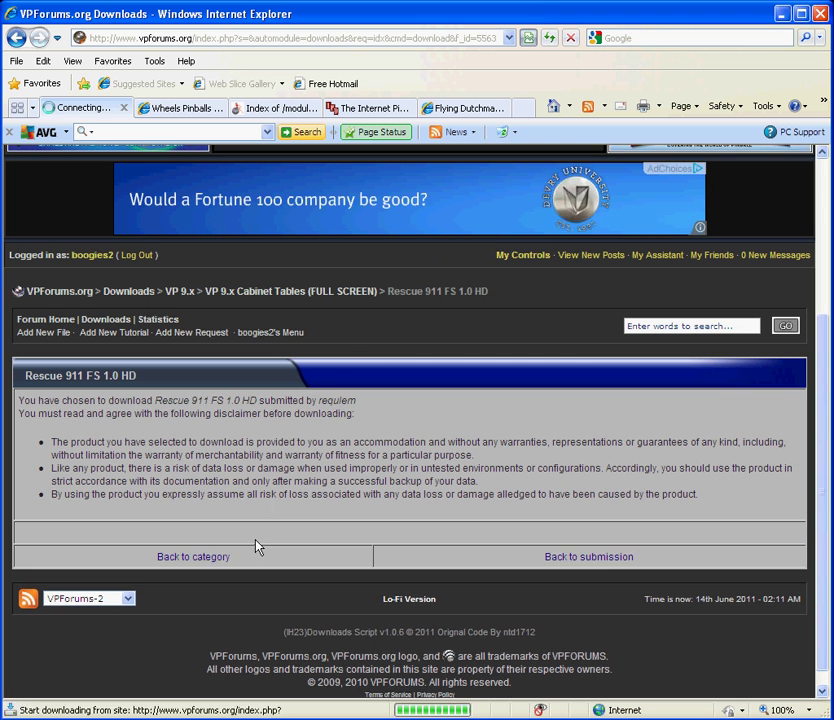
Save the Rescue 911 table zip into the pinball folder on the Desktop
{"action": "left_click_drag", "start_coordinate": [127, 328], "coordinate": [258, 354]}
{"action": "left_click", "coordinate": [285, 474]}
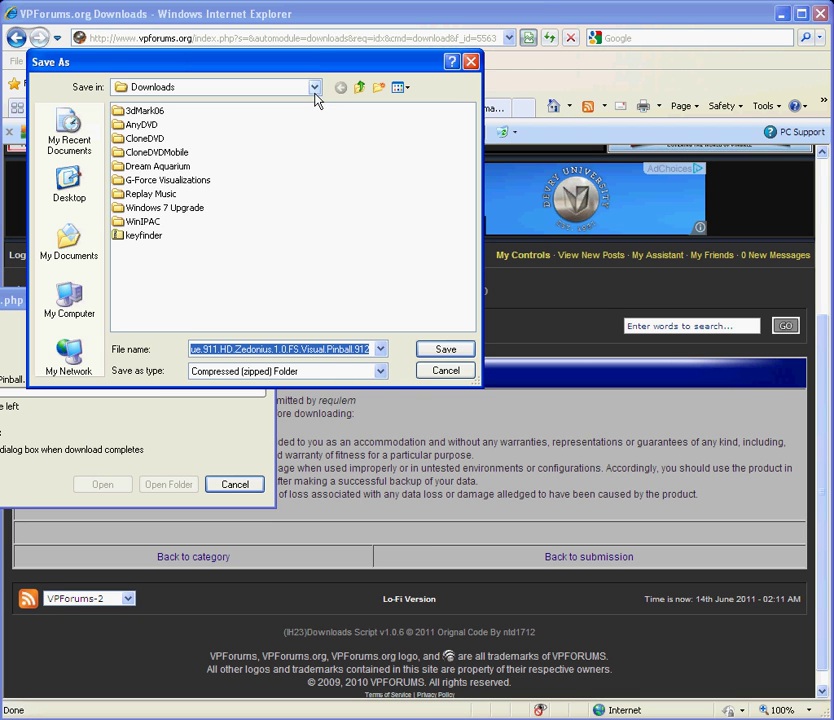
{"action": "left_click", "coordinate": [356, 91]}
{"action": "left_click", "coordinate": [356, 91]}
{"action": "left_click", "coordinate": [356, 91]}
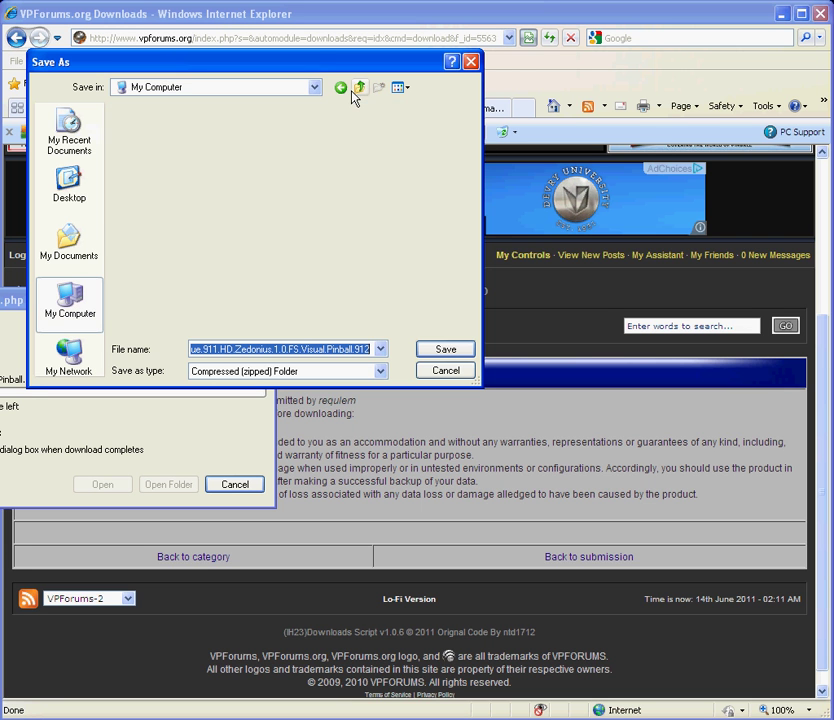
{"action": "left_click", "coordinate": [355, 90]}
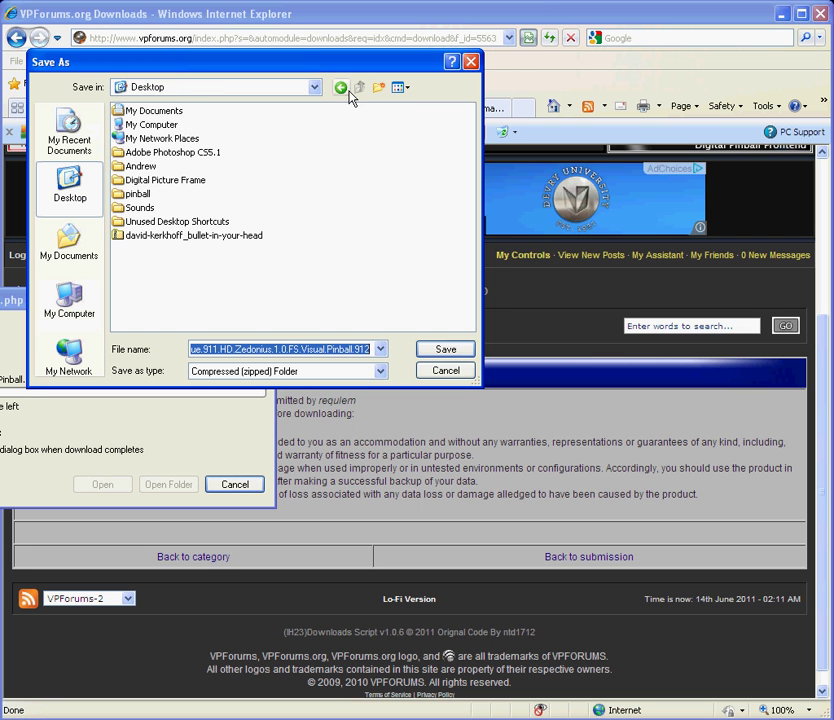
{"action": "double_click", "coordinate": [127, 195]}
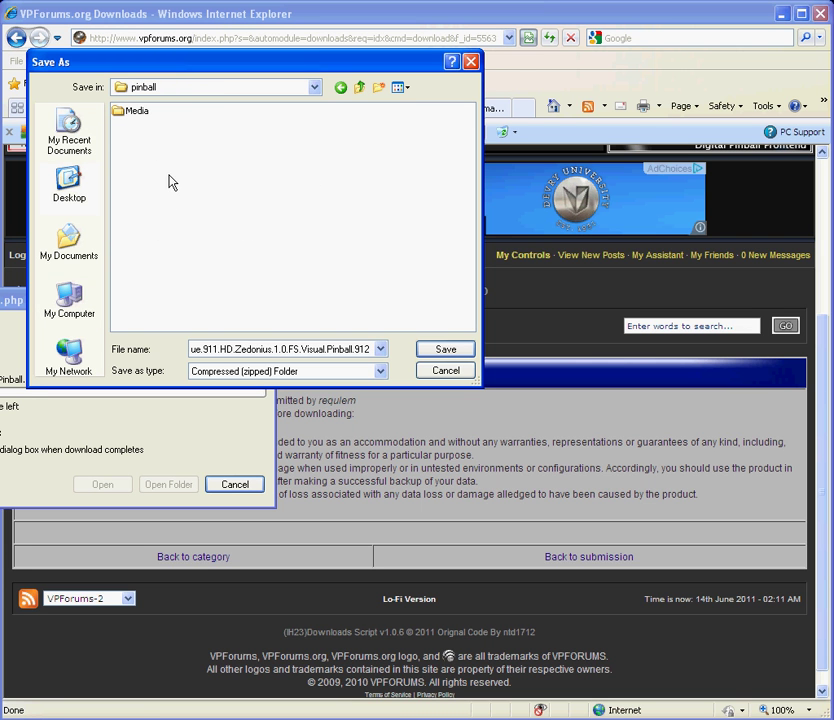
{"action": "left_click", "coordinate": [424, 350]}
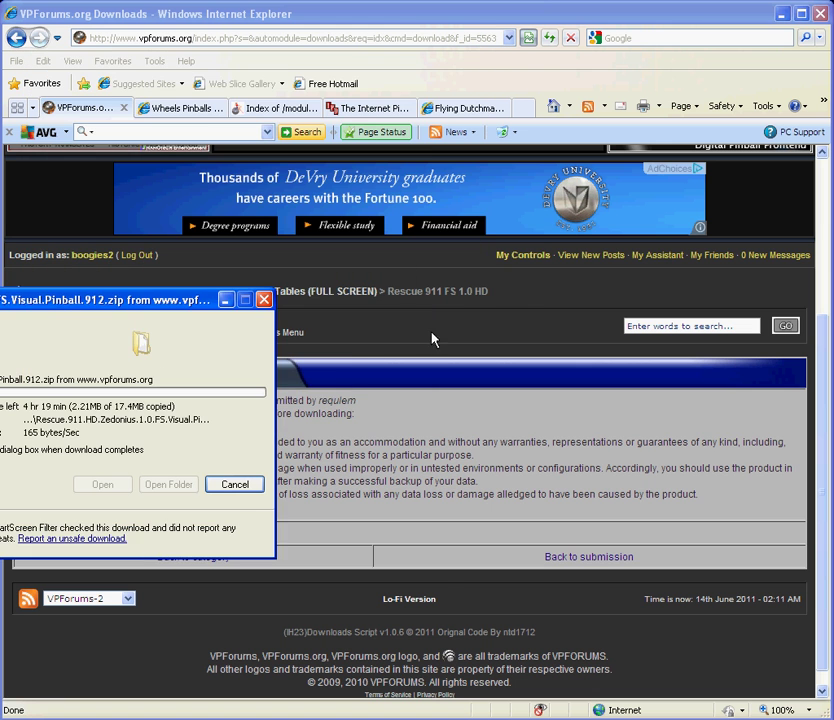
Move the progress window aside and go to the Wheels Pinballs HyperPin thread
{"action": "left_click_drag", "start_coordinate": [250, 299], "coordinate": [372, 322]}
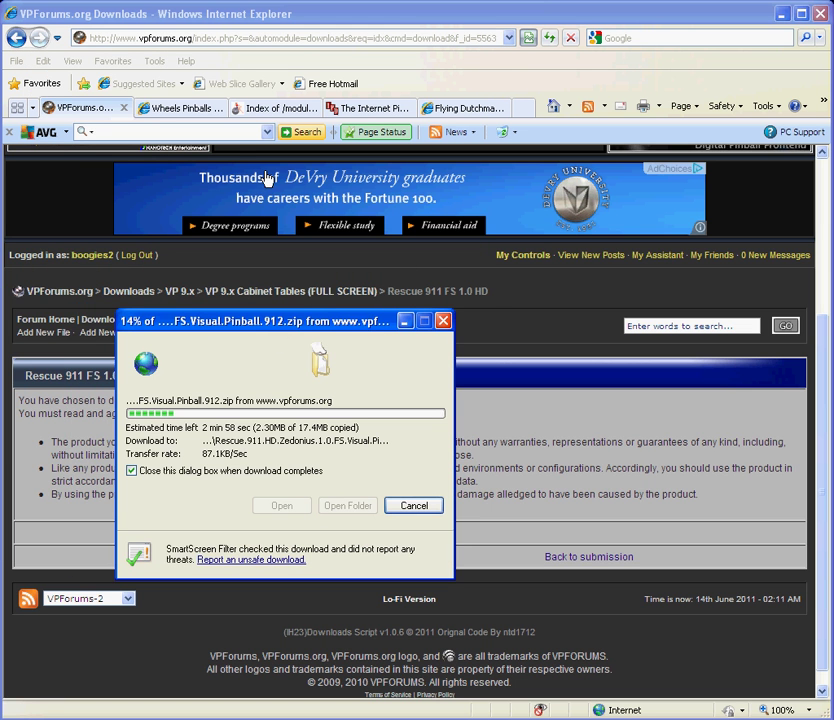
{"action": "left_click", "coordinate": [198, 112]}
{"action": "scroll", "coordinate": [343, 307], "scroll_direction": "down", "scroll_amount": 5}
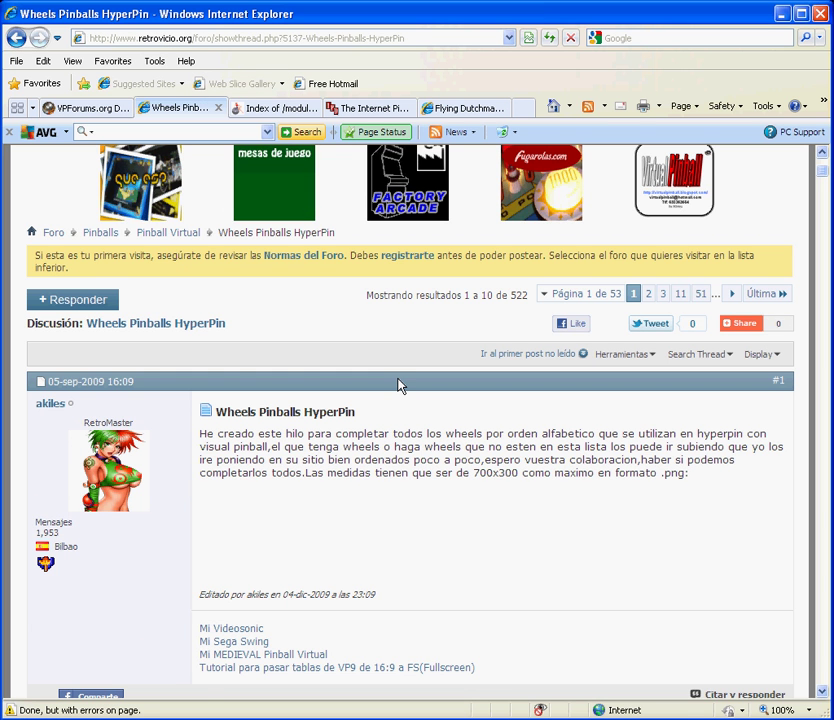
Go to page 2 of the wheels thread and scroll through it
{"action": "scroll", "coordinate": [397, 383], "scroll_direction": "down", "scroll_amount": 2}
{"action": "scroll", "coordinate": [397, 380], "scroll_direction": "up", "scroll_amount": 2}
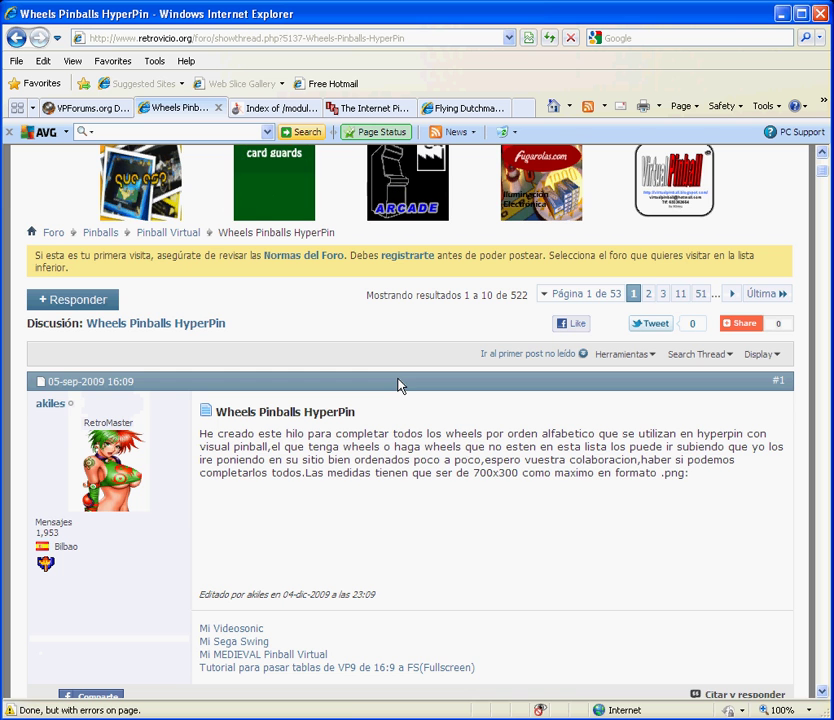
{"action": "left_click", "coordinate": [651, 296]}
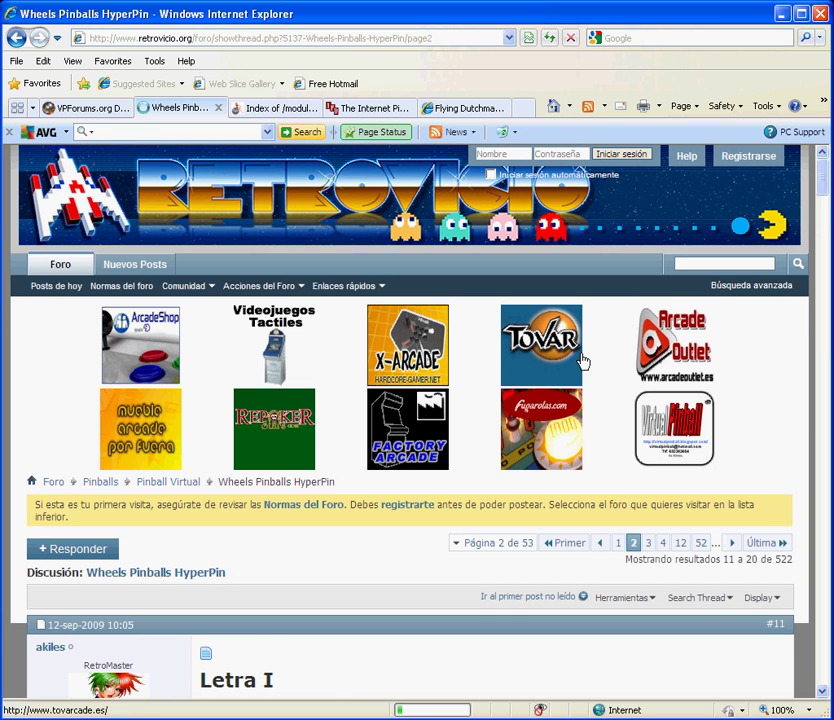
{"action": "scroll", "coordinate": [581, 362], "scroll_direction": "down", "scroll_amount": 4}
{"action": "scroll", "coordinate": [577, 362], "scroll_direction": "down", "scroll_amount": 10}
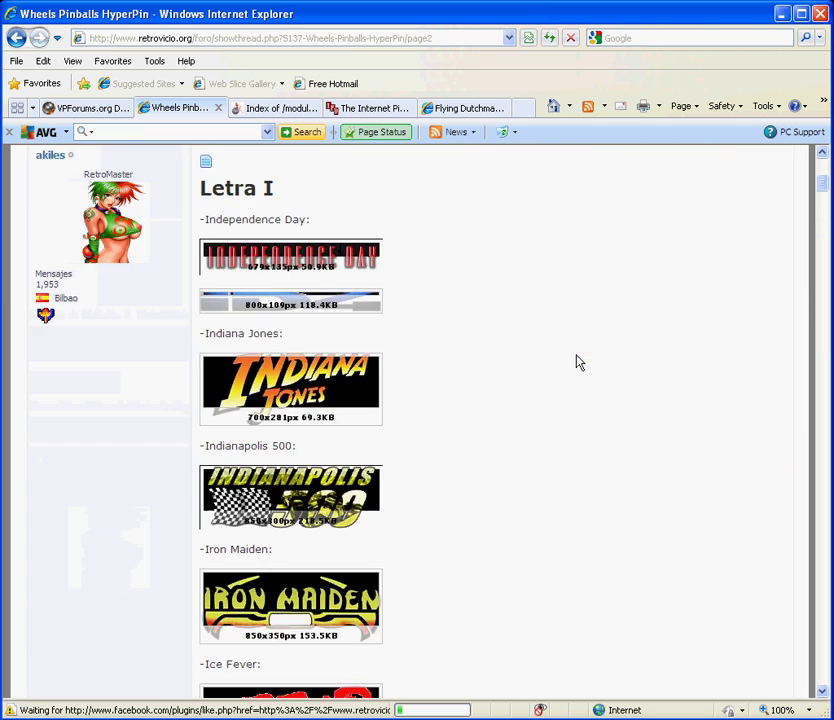
{"action": "scroll", "coordinate": [577, 362], "scroll_direction": "down", "scroll_amount": 15}
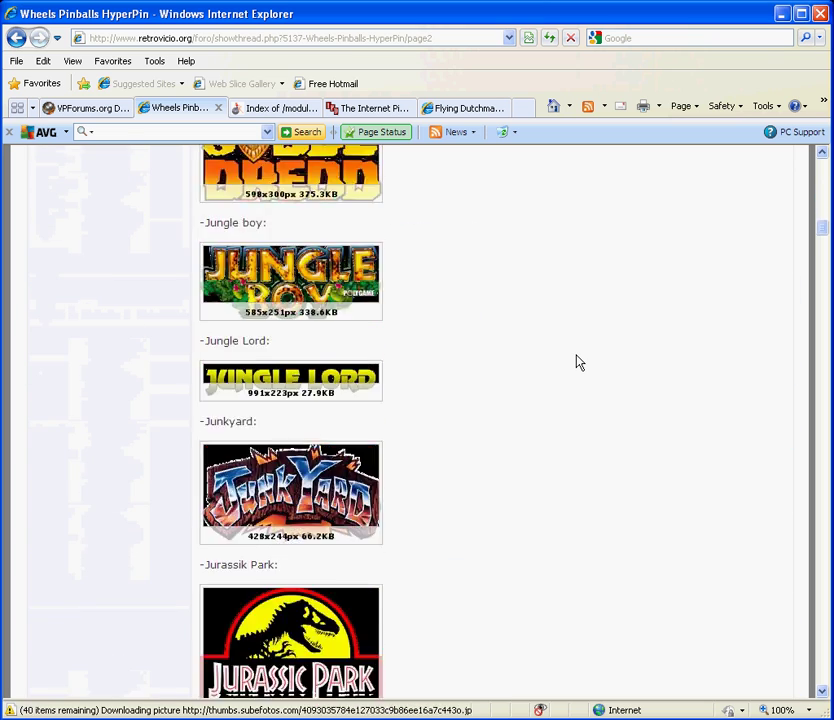
{"action": "scroll", "coordinate": [577, 360], "scroll_direction": "down", "scroll_amount": 15}
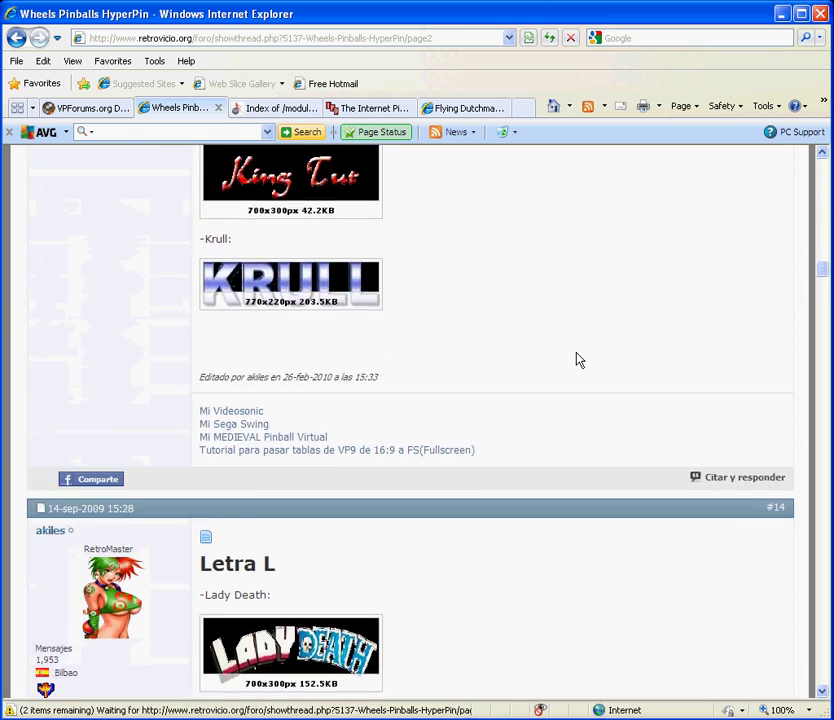
{"action": "scroll", "coordinate": [579, 346], "scroll_direction": "down", "scroll_amount": 4}
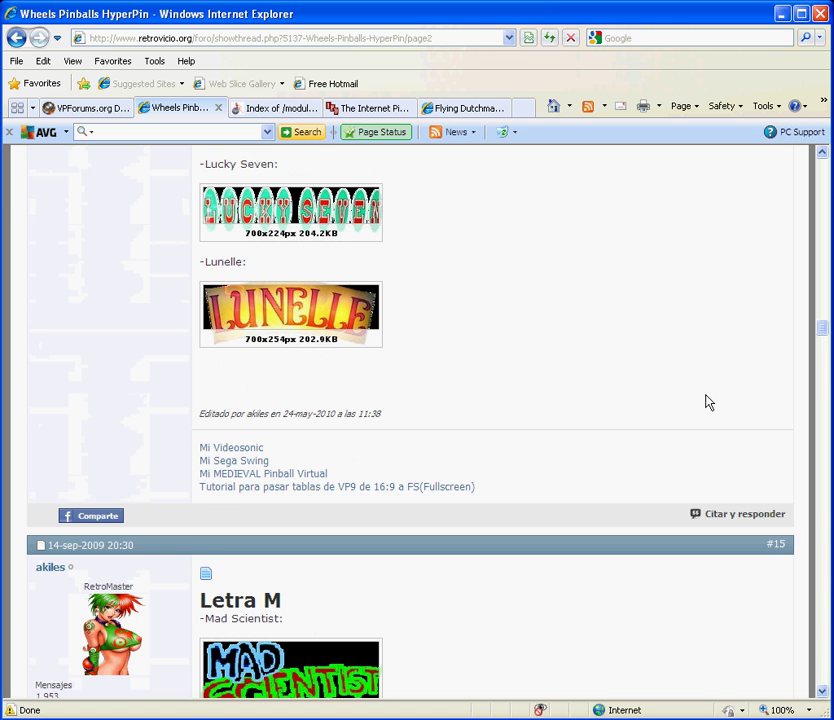
Search the thread for 'res', locate the Rescue 911 wheel on page 2, and open it
{"action": "key", "text": "ctrl+f"}
{"action": "type", "text": "res"}
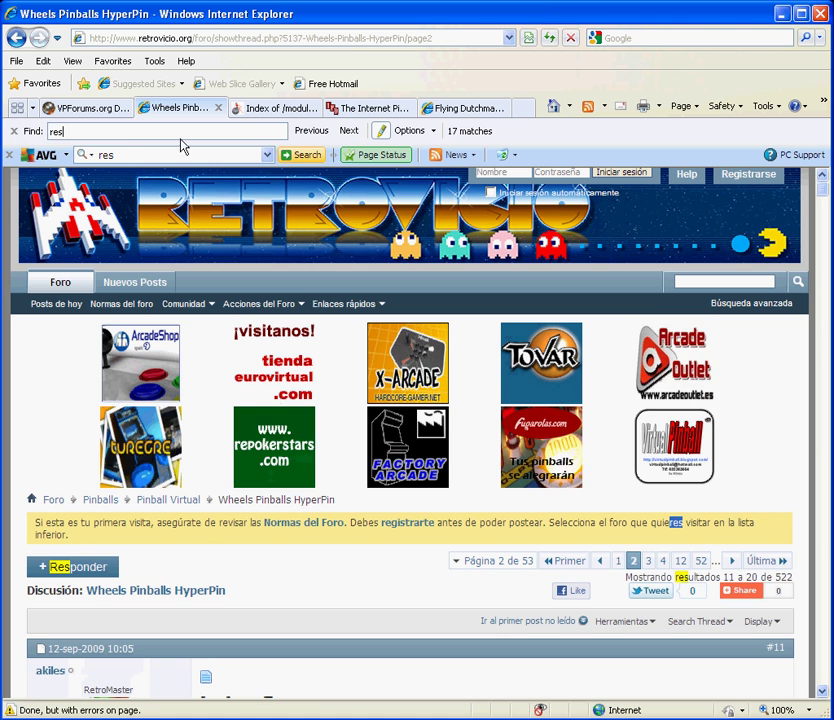
{"action": "scroll", "coordinate": [450, 440], "scroll_direction": "down", "scroll_amount": 2}
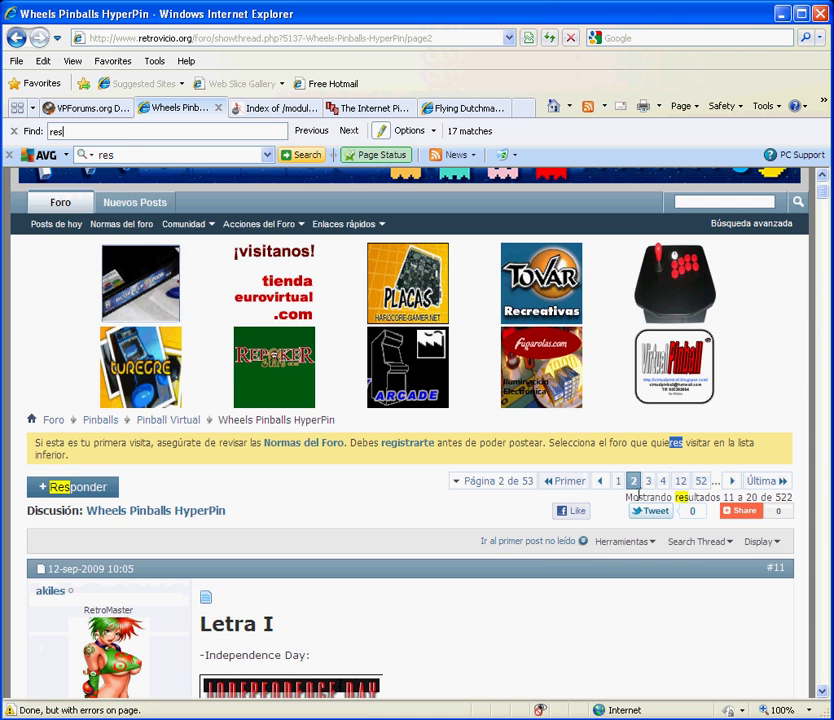
{"action": "left_click", "coordinate": [649, 483]}
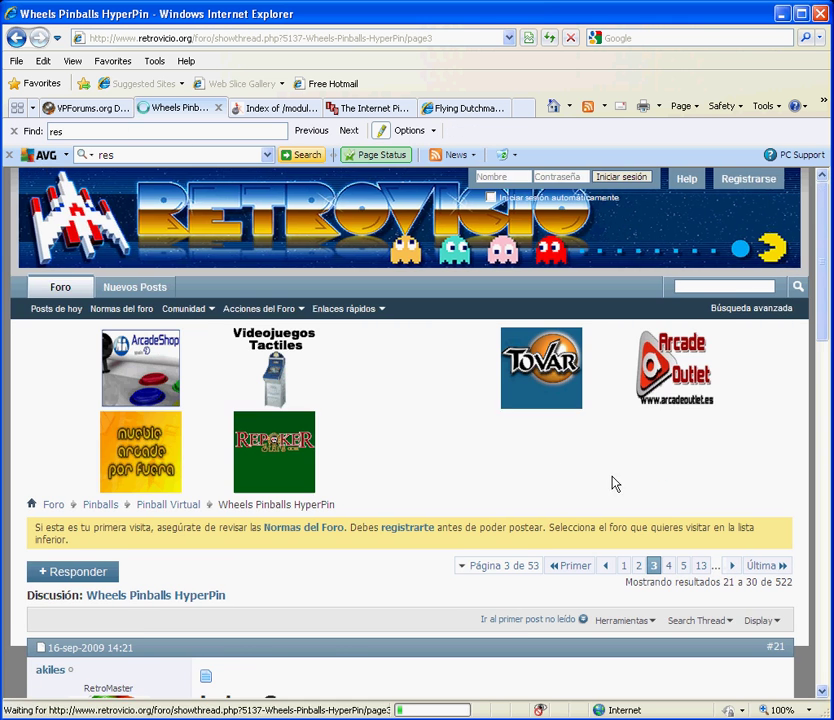
{"action": "scroll", "coordinate": [553, 464], "scroll_direction": "down", "scroll_amount": 3}
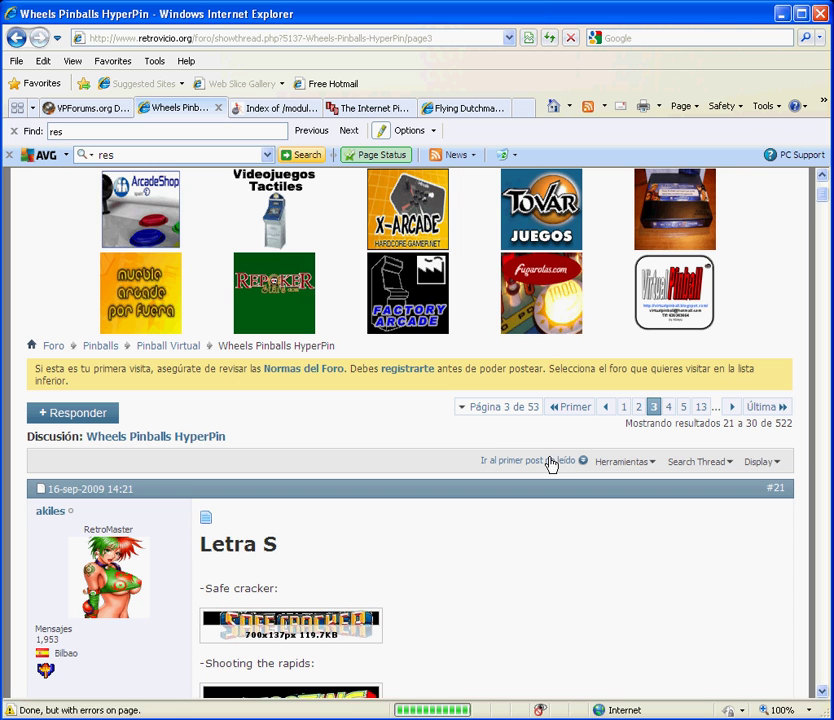
{"action": "left_click", "coordinate": [111, 130]}
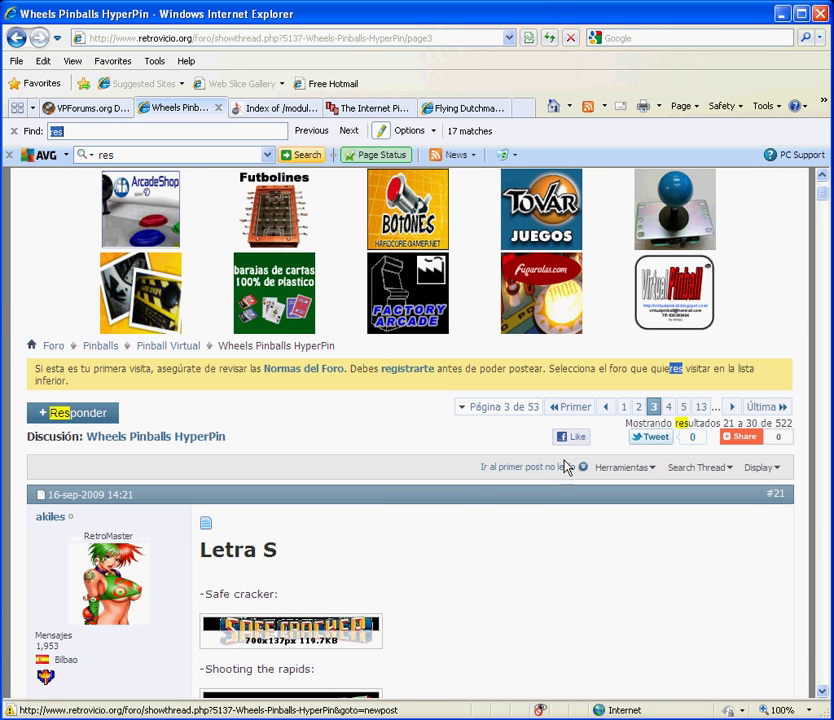
{"action": "left_click", "coordinate": [637, 408]}
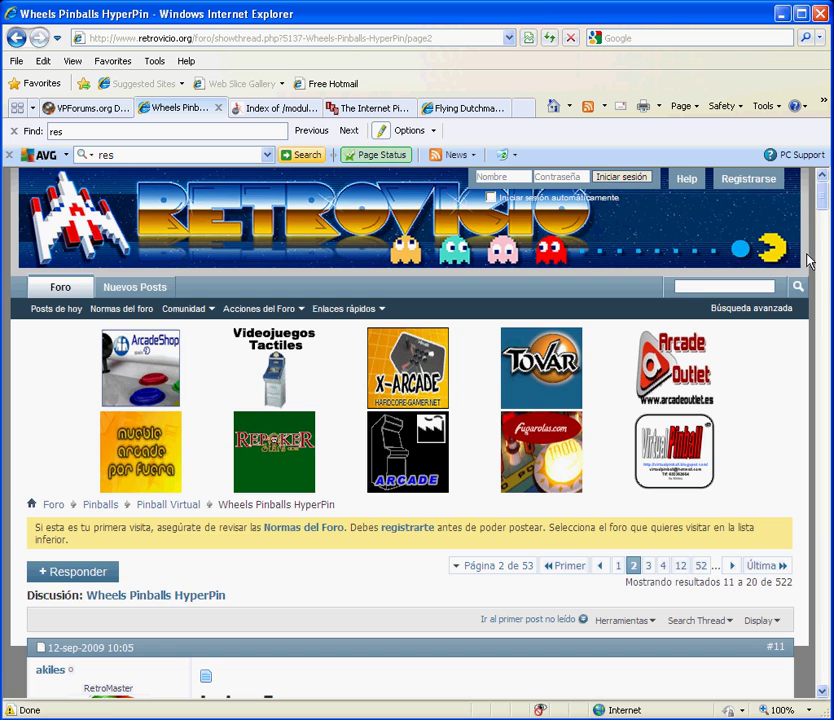
{"action": "left_click_drag", "start_coordinate": [821, 194], "coordinate": [821, 618]}
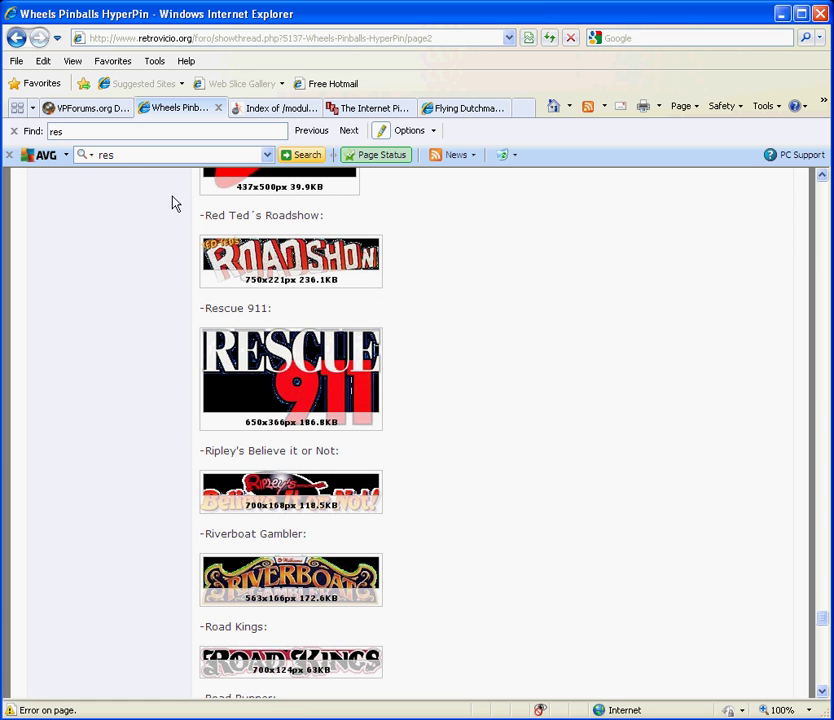
{"action": "left_click", "coordinate": [322, 395]}
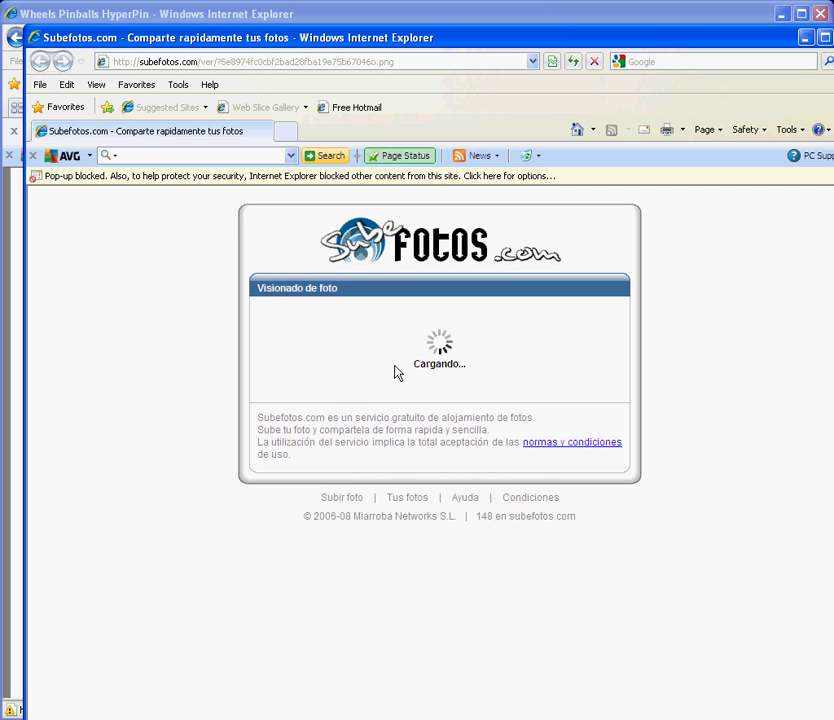
Start saving the wheel picture into Desktop > pinball > Media > Visual Pinball > Wheel Images
{"action": "right_click", "coordinate": [441, 432]}
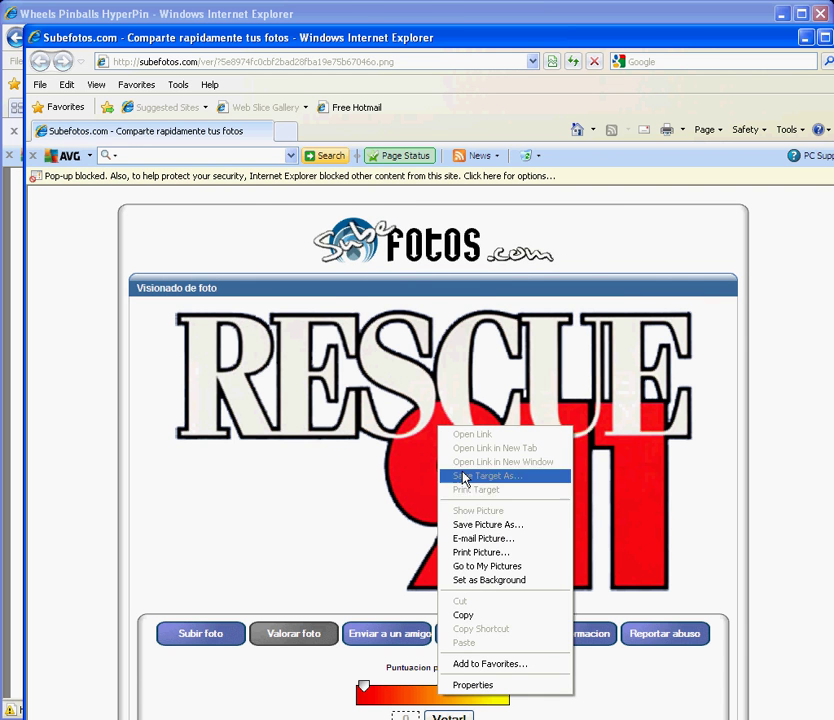
{"action": "left_click", "coordinate": [490, 524]}
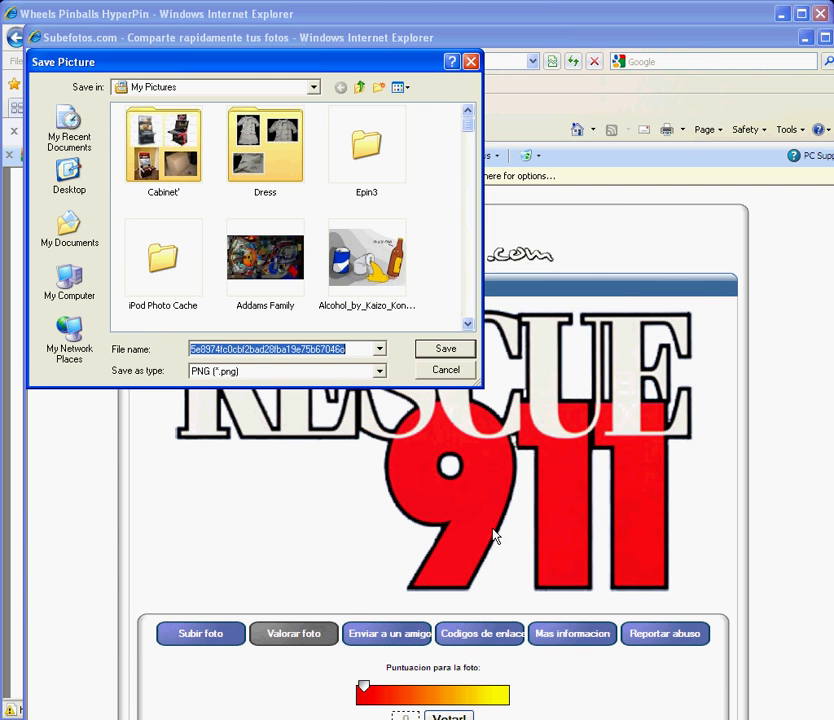
{"action": "left_click", "coordinate": [359, 88]}
{"action": "left_click", "coordinate": [359, 88]}
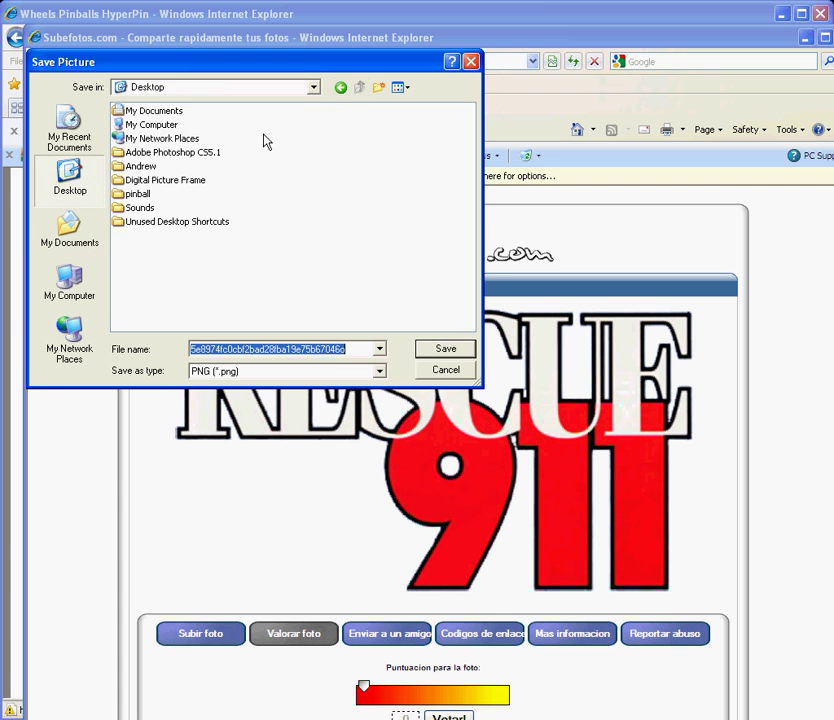
{"action": "double_click", "coordinate": [137, 193]}
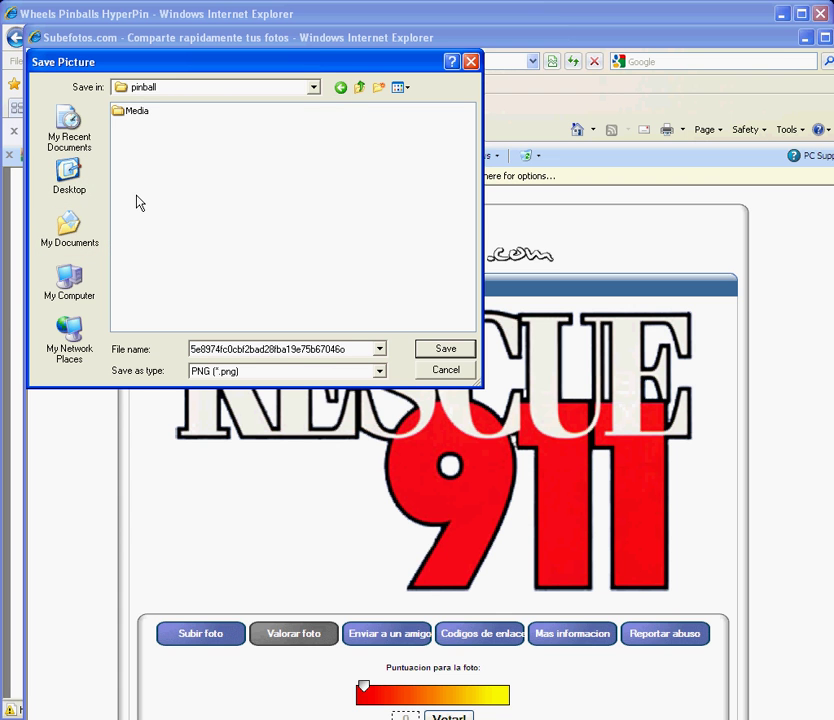
{"action": "double_click", "coordinate": [137, 112]}
{"action": "double_click", "coordinate": [137, 112]}
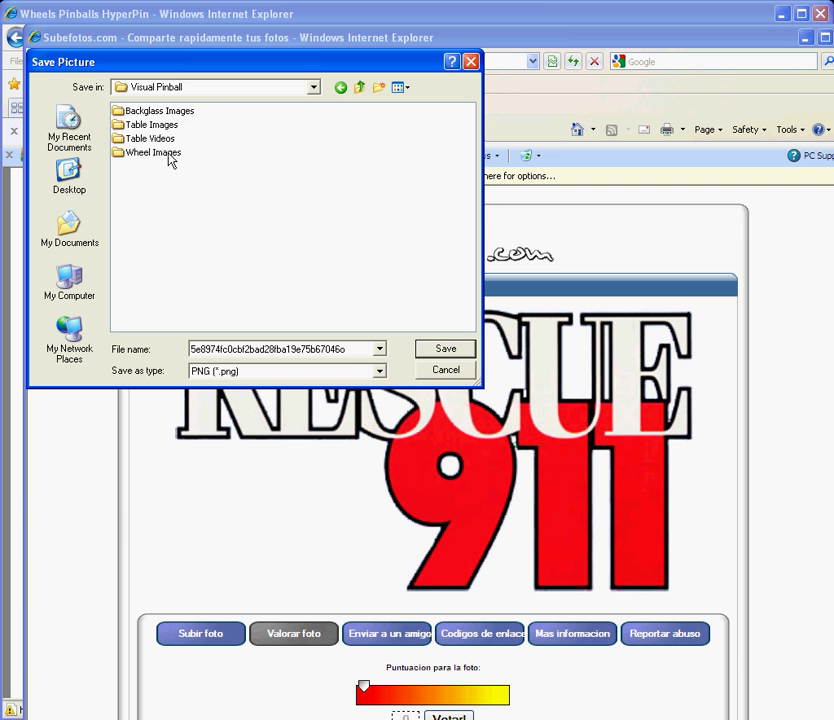
{"action": "double_click", "coordinate": [166, 153]}
Save it as PNG named 'Rescue 911' and close the picture window
{"action": "double_click", "coordinate": [290, 350]}
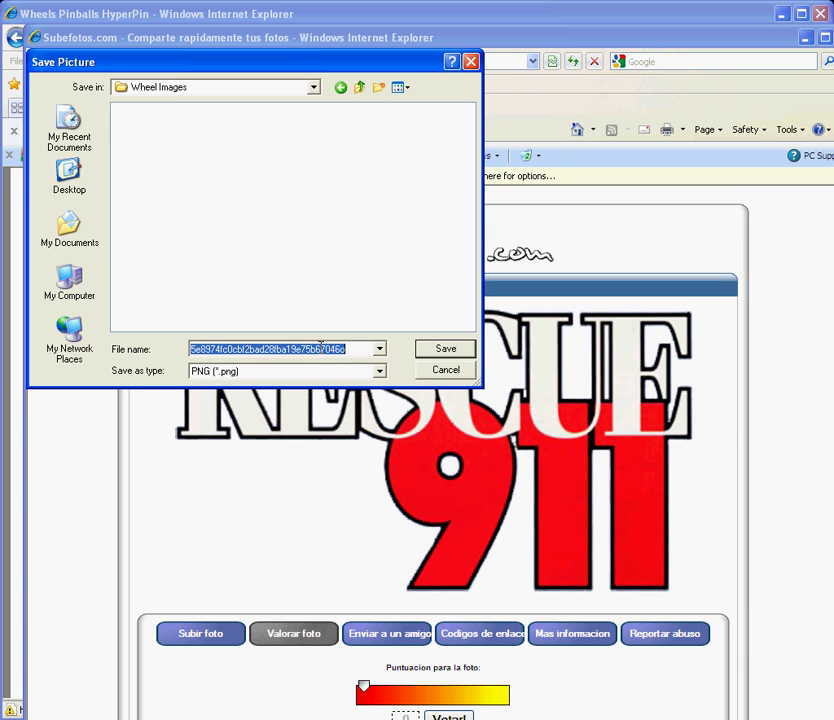
{"action": "type", "text": "Rescue 911"}
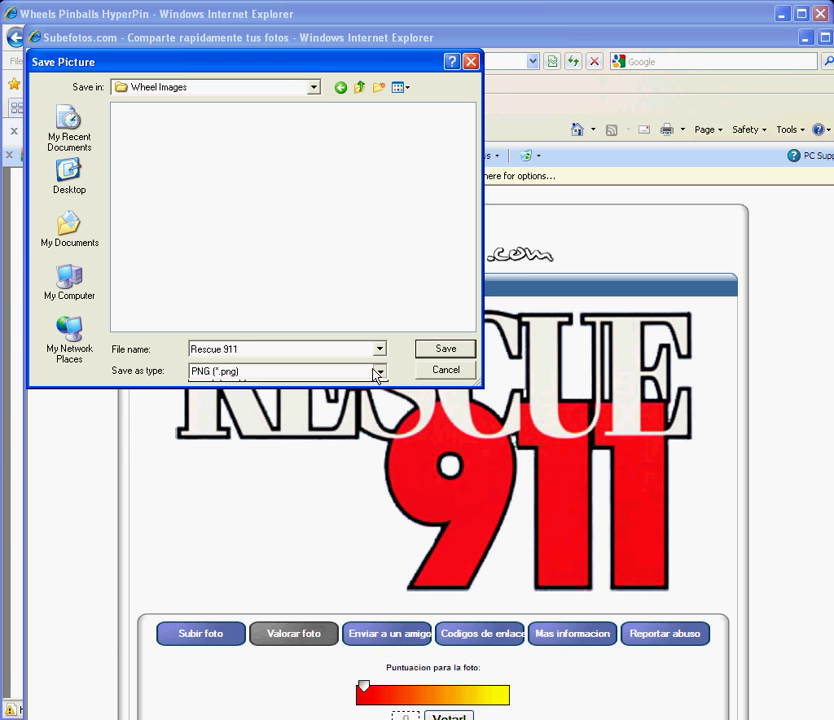
{"action": "left_click", "coordinate": [379, 371]}
{"action": "left_click", "coordinate": [372, 385]}
{"action": "left_click", "coordinate": [430, 352]}
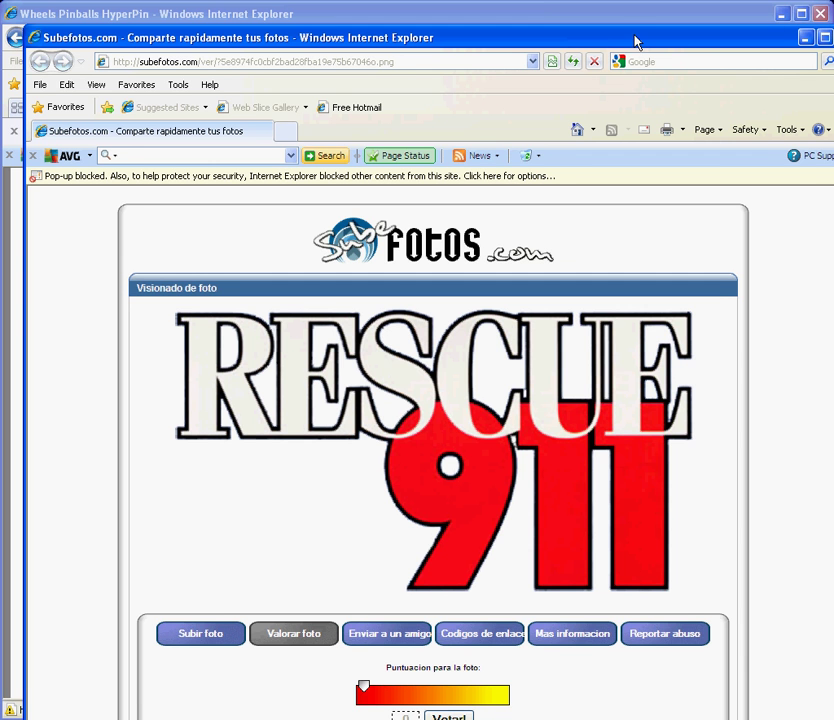
{"action": "left_click_drag", "start_coordinate": [630, 45], "coordinate": [601, 43]}
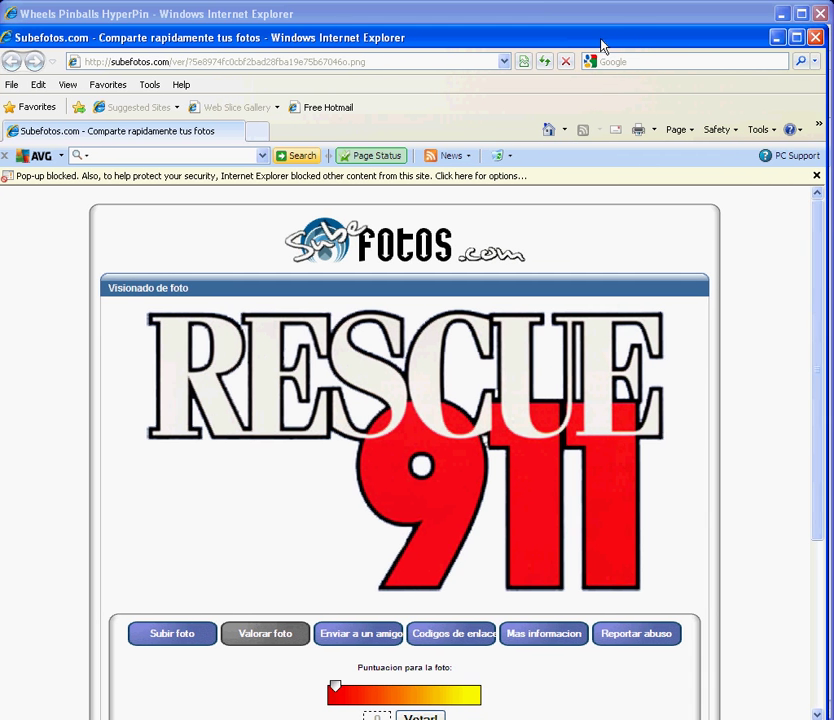
{"action": "left_click", "coordinate": [816, 38]}
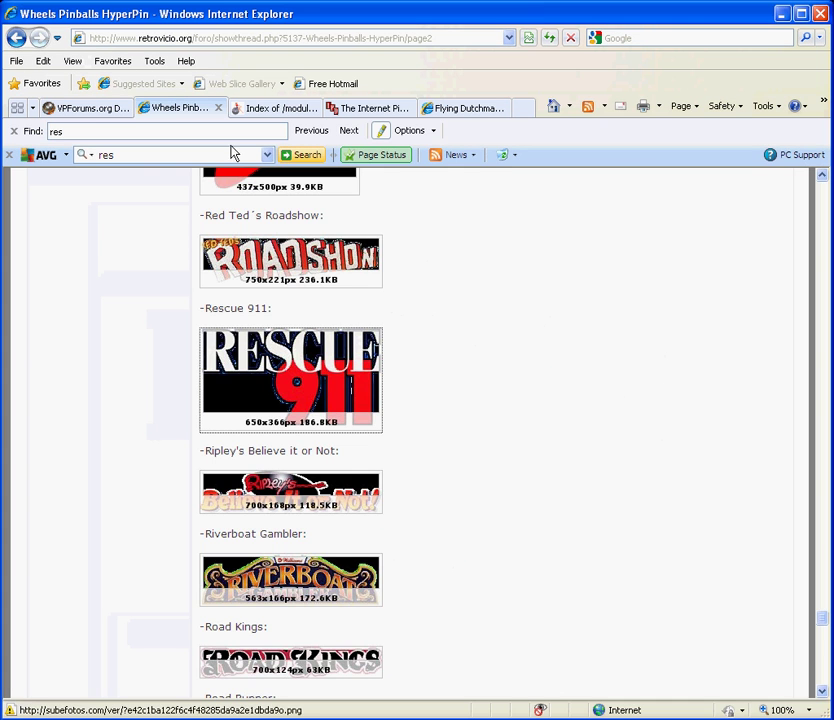
Find 911 in the Visual_PinMAME roms listing and download rescu911.zip
{"action": "left_click", "coordinate": [276, 108]}
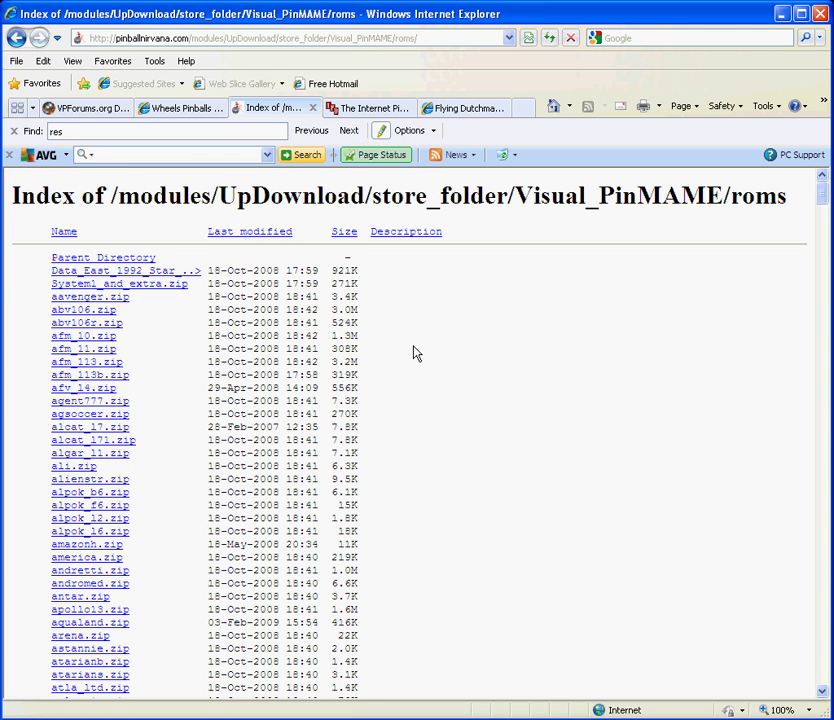
{"action": "key", "text": "Return"}
{"action": "type", "text": "911"}
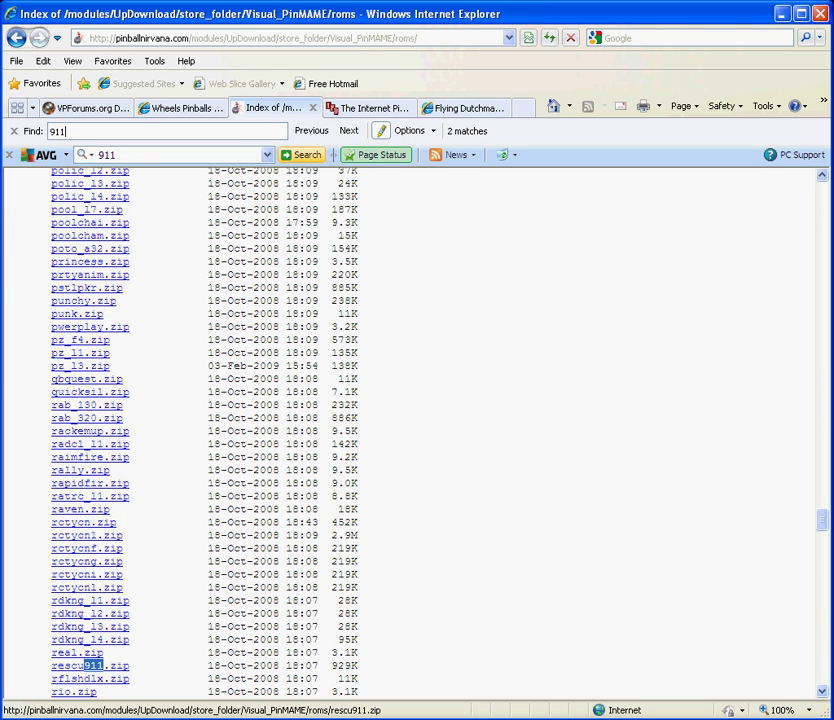
{"action": "scroll", "coordinate": [420, 341], "scroll_direction": "down", "scroll_amount": 4}
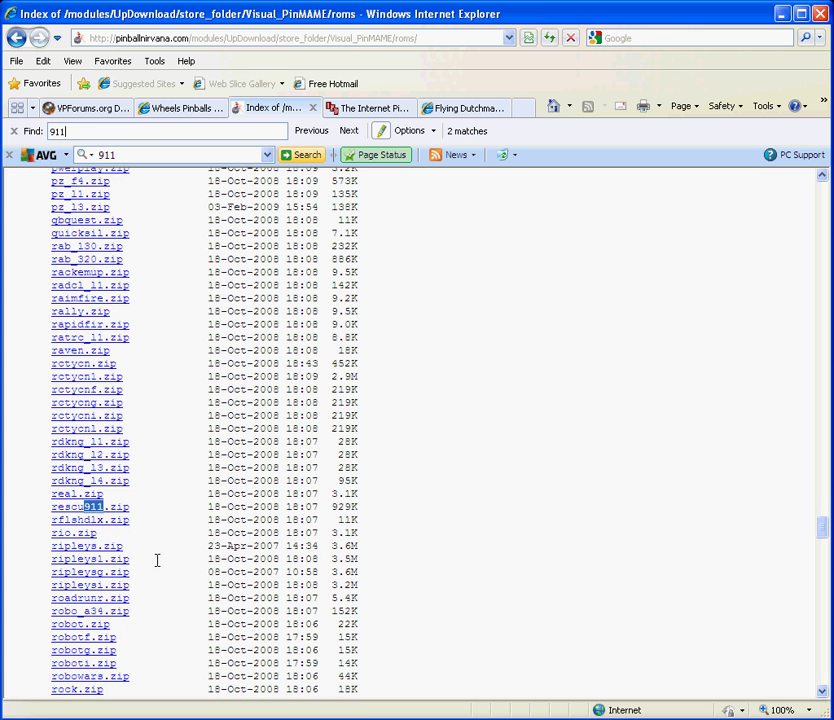
{"action": "left_click", "coordinate": [120, 515]}
Save rescu911.zip into the pinball folder under its original name
{"action": "left_click_drag", "start_coordinate": [158, 331], "coordinate": [302, 347]}
{"action": "left_click", "coordinate": [322, 455]}
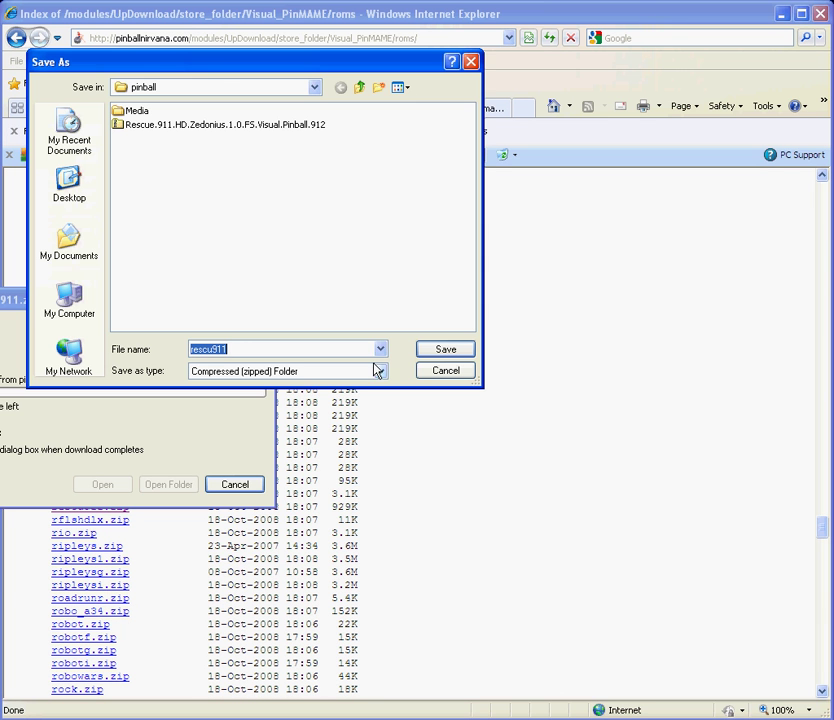
{"action": "left_click", "coordinate": [447, 351]}
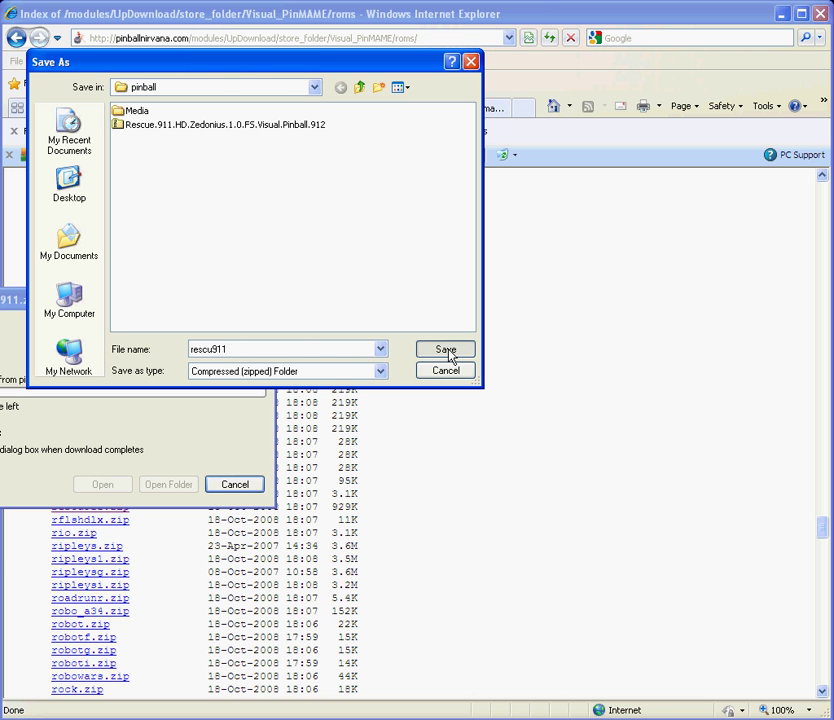
{"action": "left_click", "coordinate": [447, 351]}
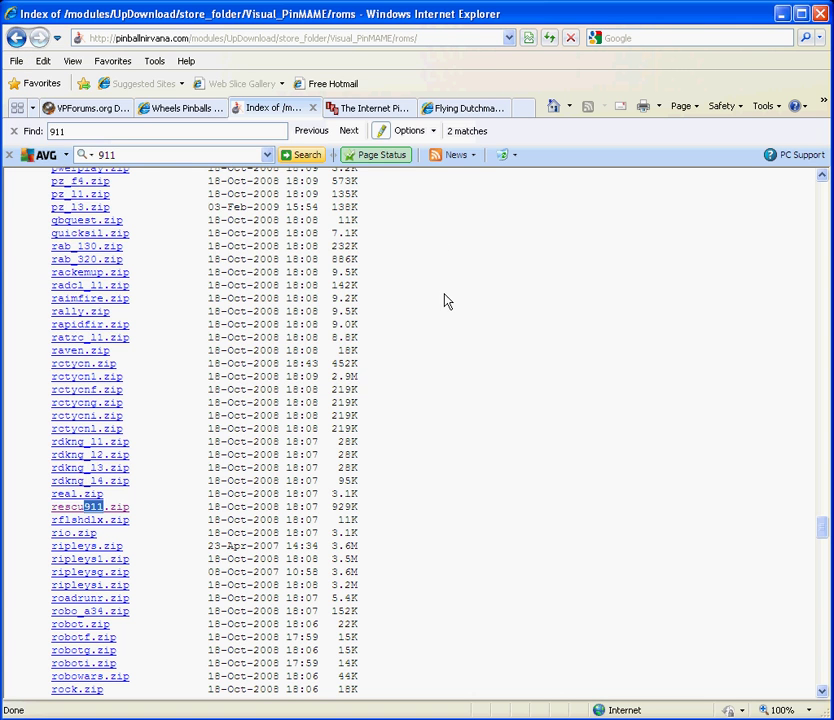
{"action": "left_click", "coordinate": [372, 108]}
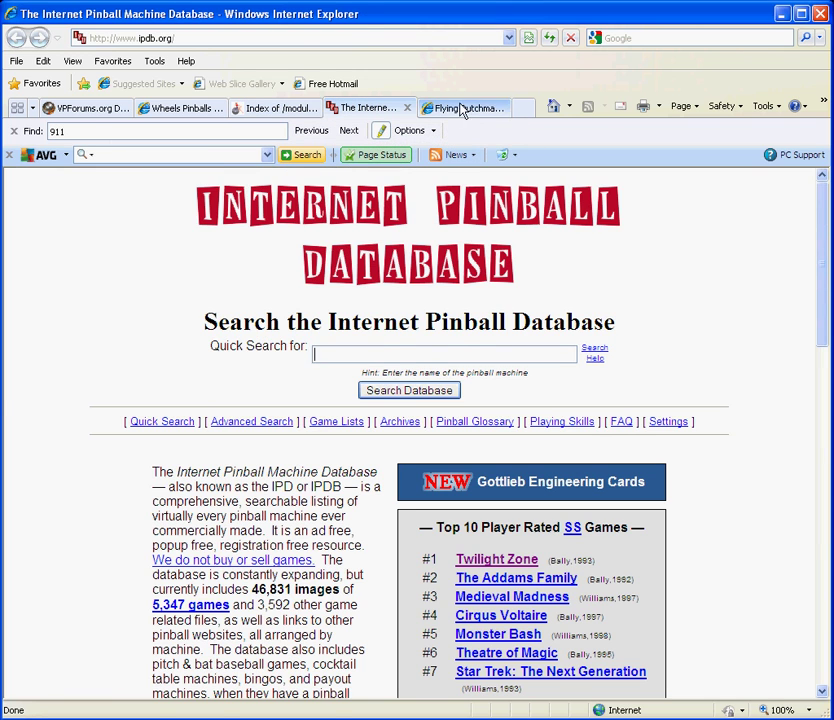
Search Flying Dutchman's Backglass Paradise for the name 911, then close the site after no results
{"action": "left_click", "coordinate": [462, 108]}
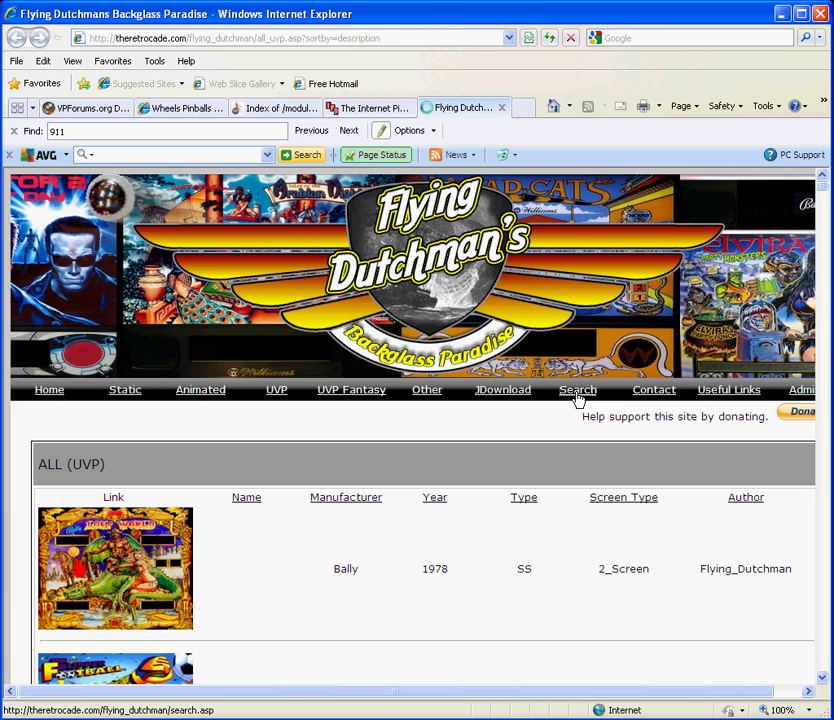
{"action": "left_click", "coordinate": [578, 391]}
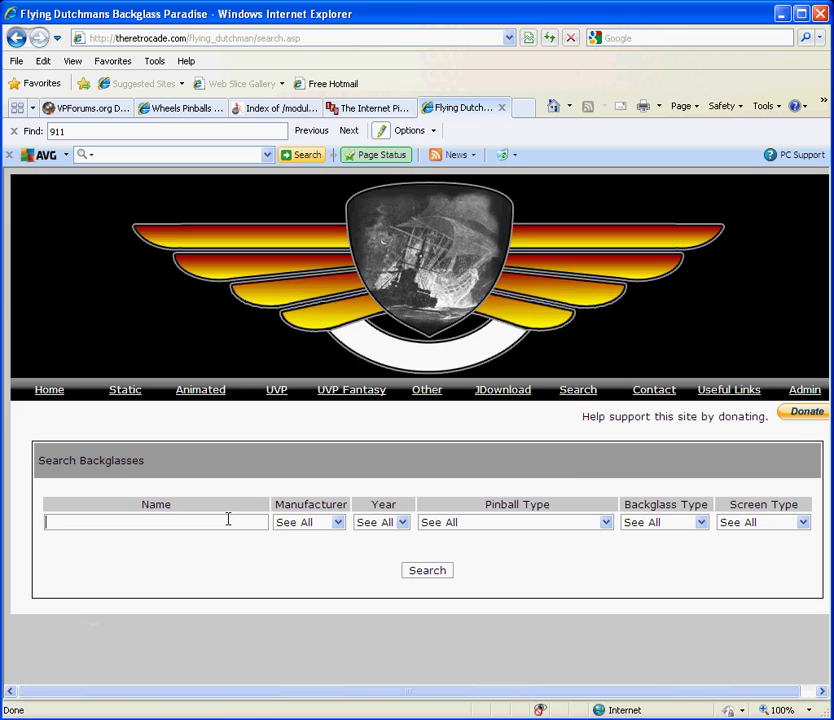
{"action": "left_click", "coordinate": [229, 521]}
{"action": "type", "text": "911"}
{"action": "key", "text": "Return"}
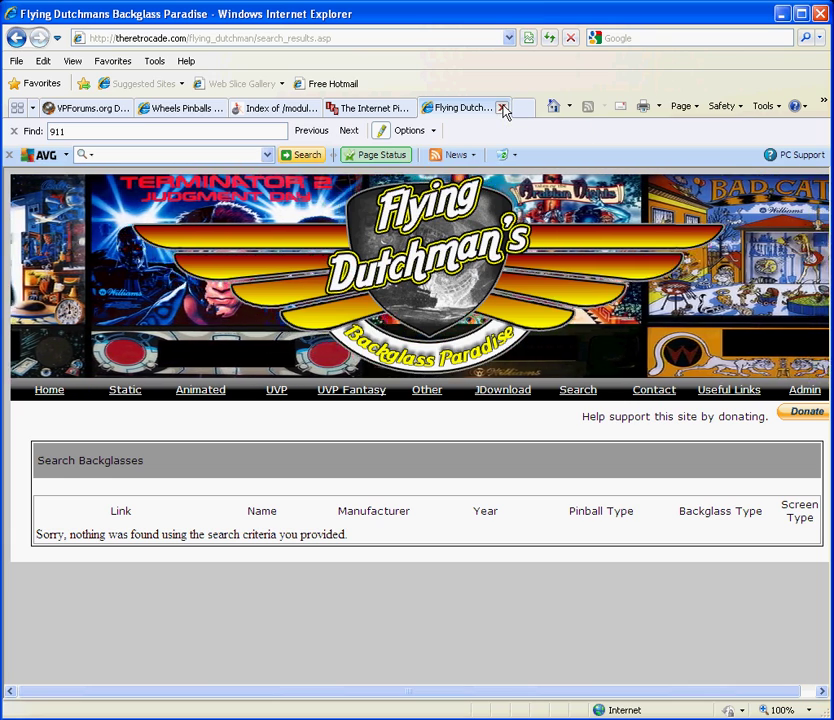
{"action": "left_click", "coordinate": [502, 108]}
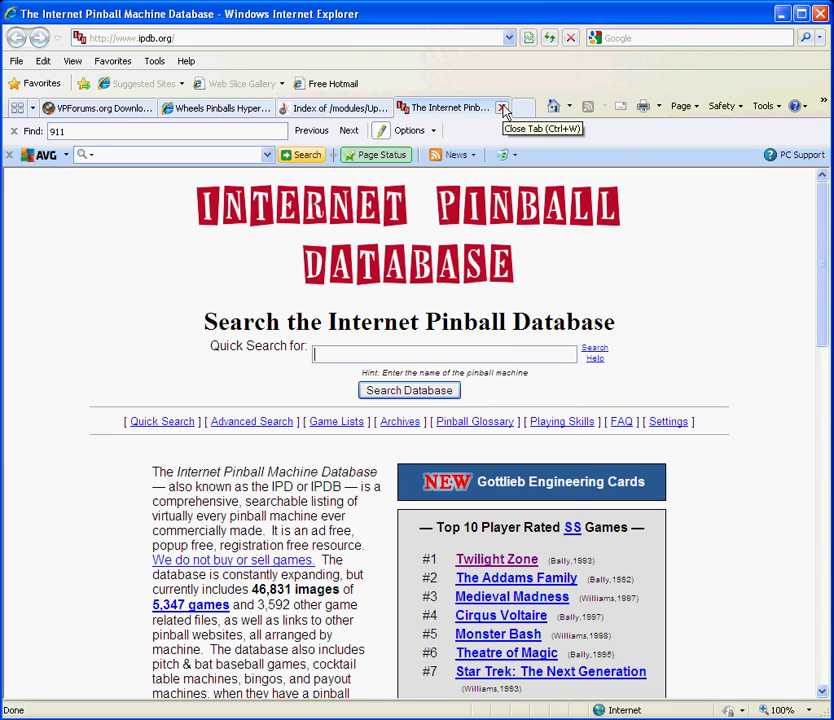
Quick-search the Internet Pinball Database for 'rescue 911'
{"action": "left_click", "coordinate": [510, 357]}
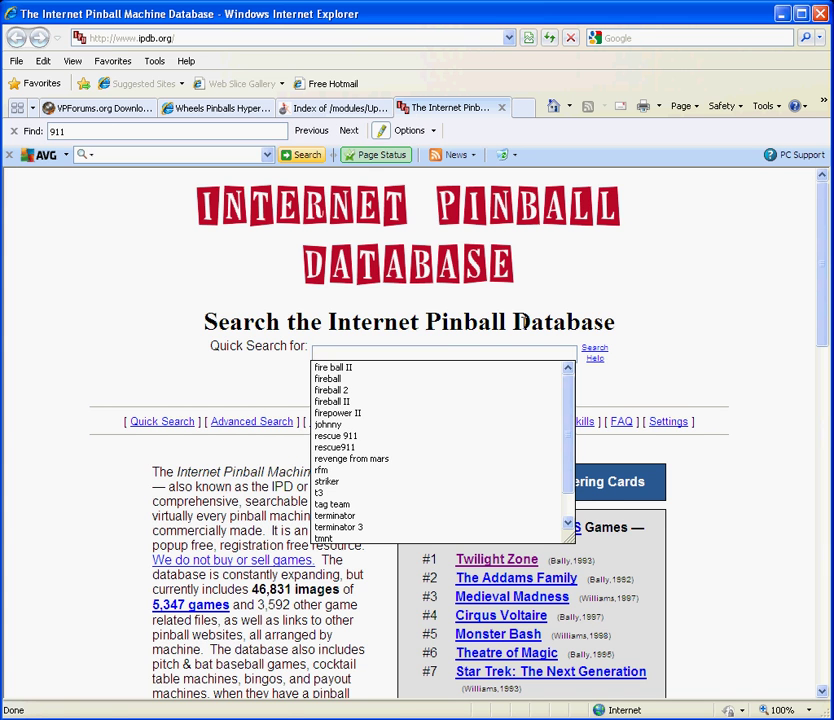
{"action": "type", "text": "911"}
{"action": "key", "text": "Return"}
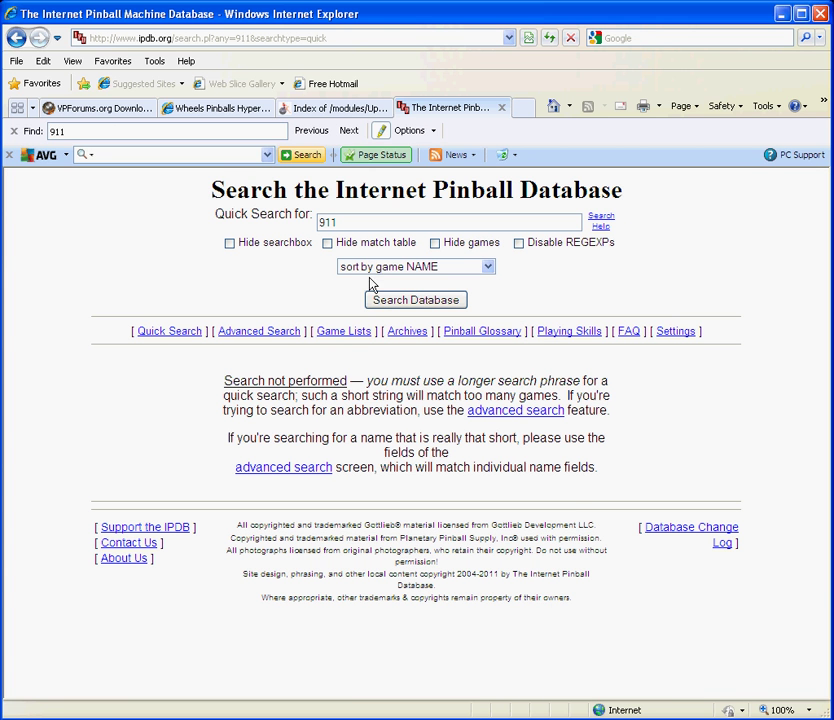
{"action": "left_click", "coordinate": [320, 222]}
{"action": "type", "text": "rescue"}
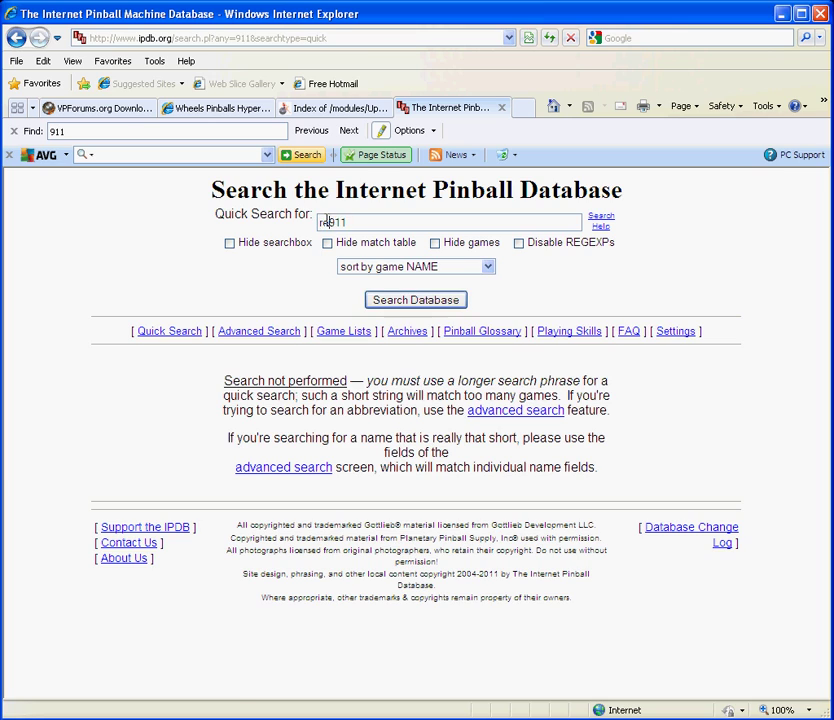
{"action": "key", "text": "Return"}
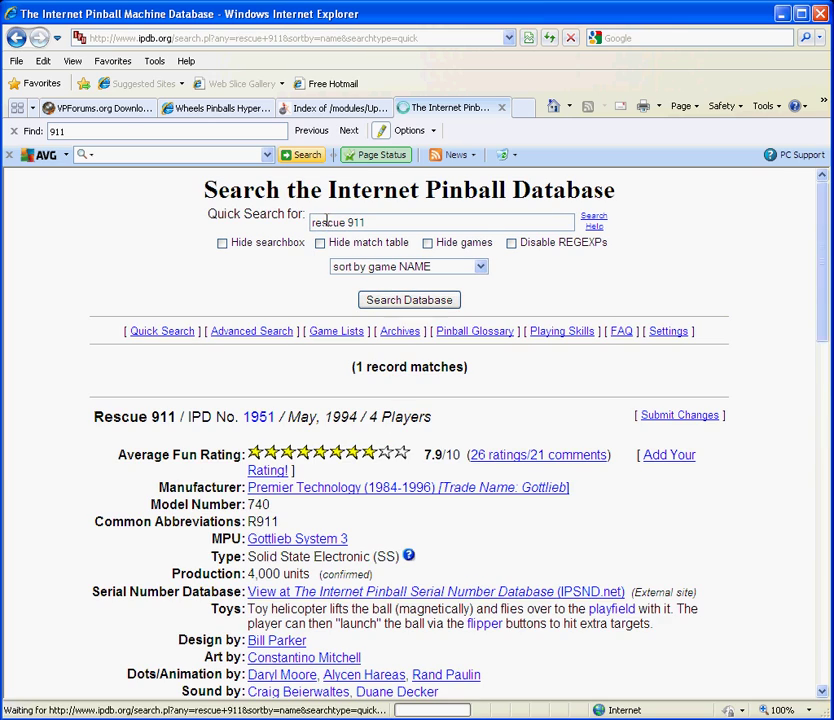
Open the Rescue 911 BackBox image zoomed in and start Save Picture As
{"action": "scroll", "coordinate": [560, 424], "scroll_direction": "down", "scroll_amount": 4}
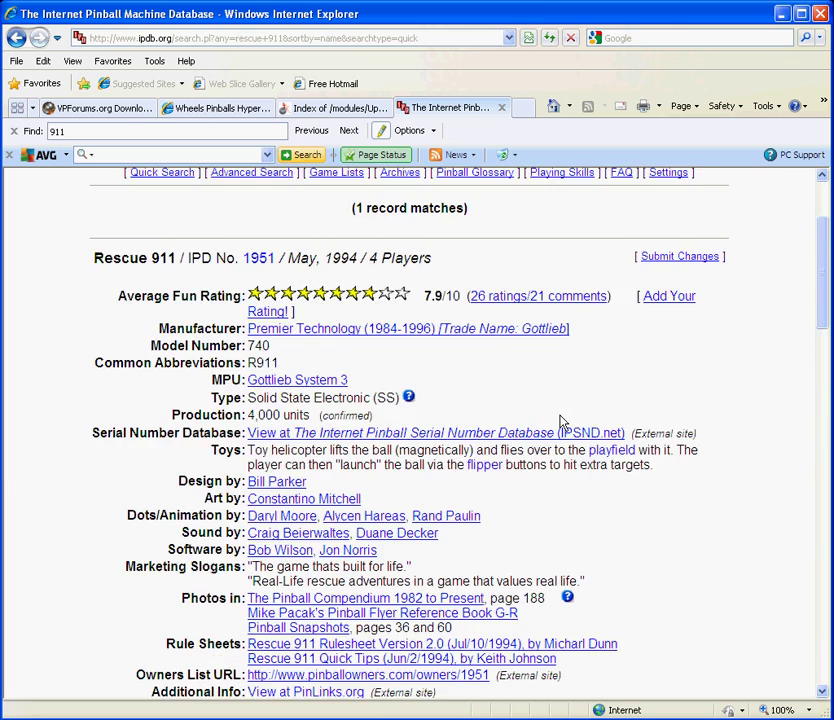
{"action": "scroll", "coordinate": [560, 424], "scroll_direction": "up", "scroll_amount": 3}
{"action": "scroll", "coordinate": [560, 424], "scroll_direction": "down", "scroll_amount": 6}
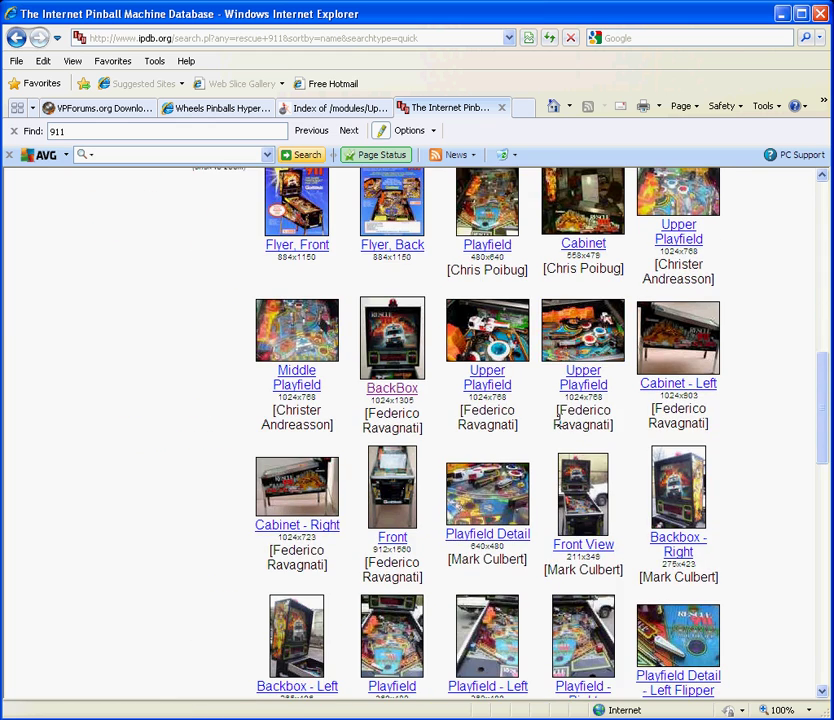
{"action": "scroll", "coordinate": [763, 421], "scroll_direction": "up", "scroll_amount": 2}
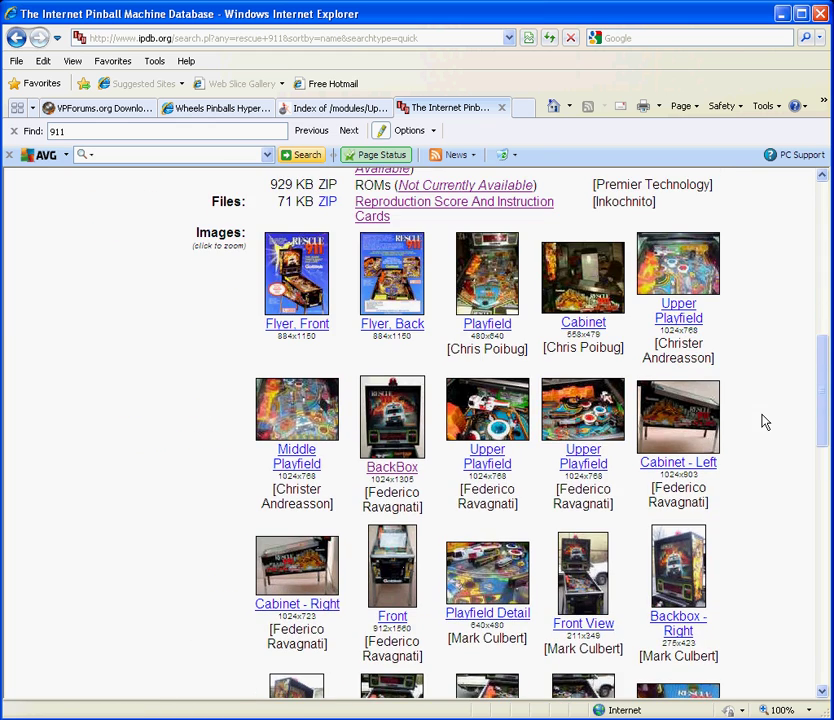
{"action": "left_click", "coordinate": [394, 430]}
{"action": "scroll", "coordinate": [393, 430], "scroll_direction": "down", "scroll_amount": 4}
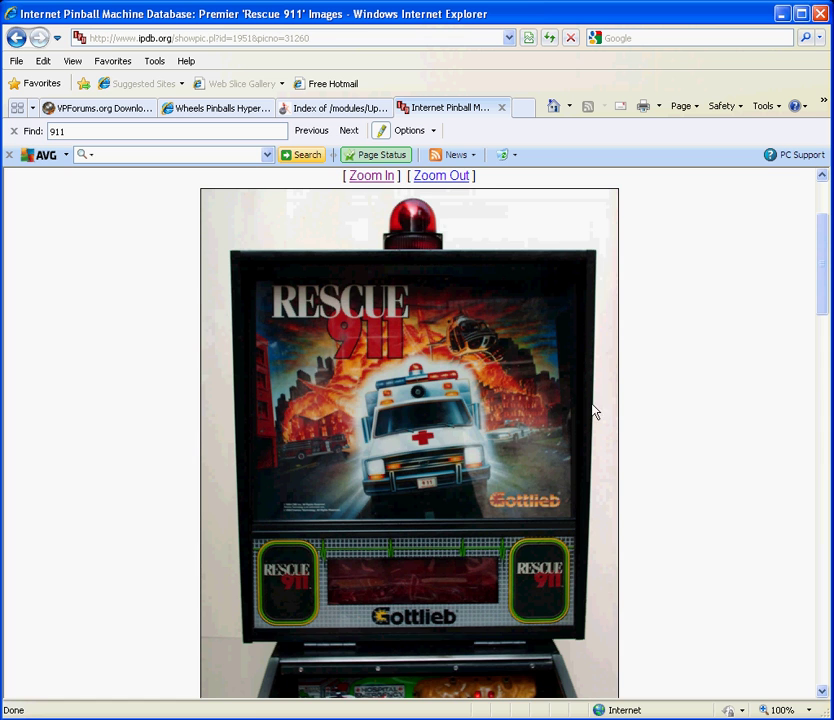
{"action": "left_click", "coordinate": [388, 184]}
{"action": "scroll", "coordinate": [590, 518], "scroll_direction": "down", "scroll_amount": 4}
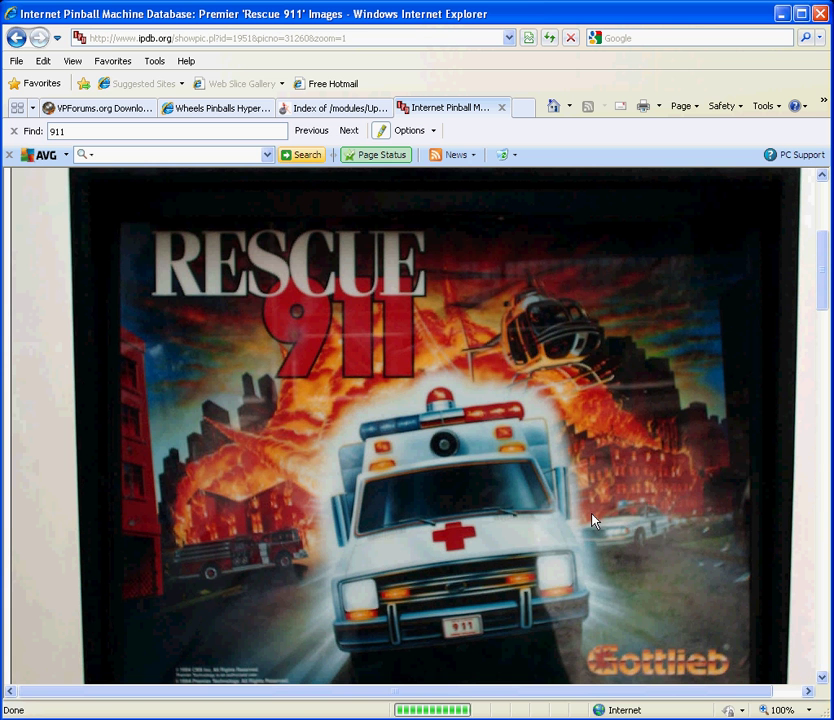
{"action": "right_click", "coordinate": [556, 484]}
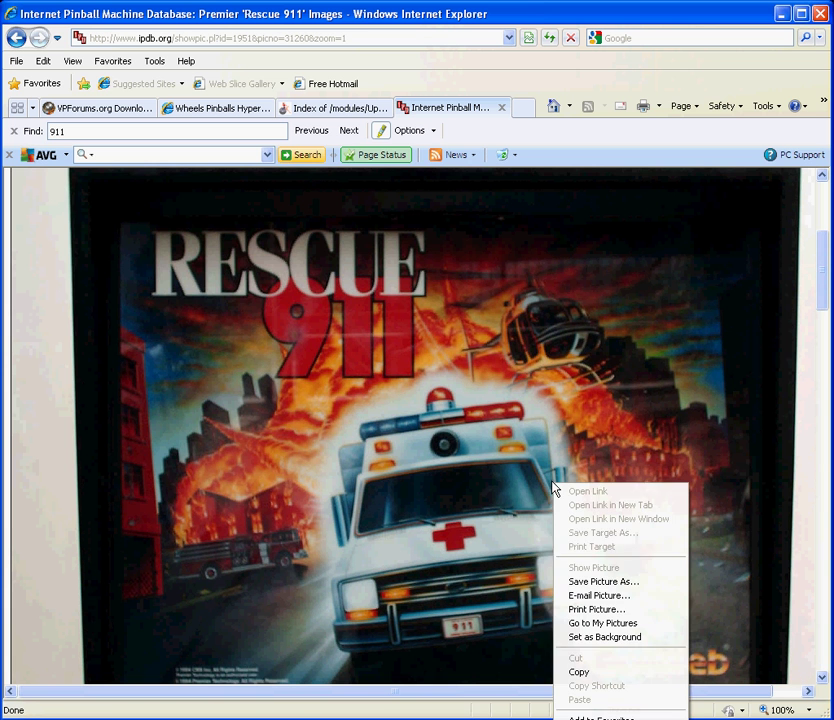
{"action": "left_click", "coordinate": [633, 583]}
{"action": "left_click", "coordinate": [291, 64]}
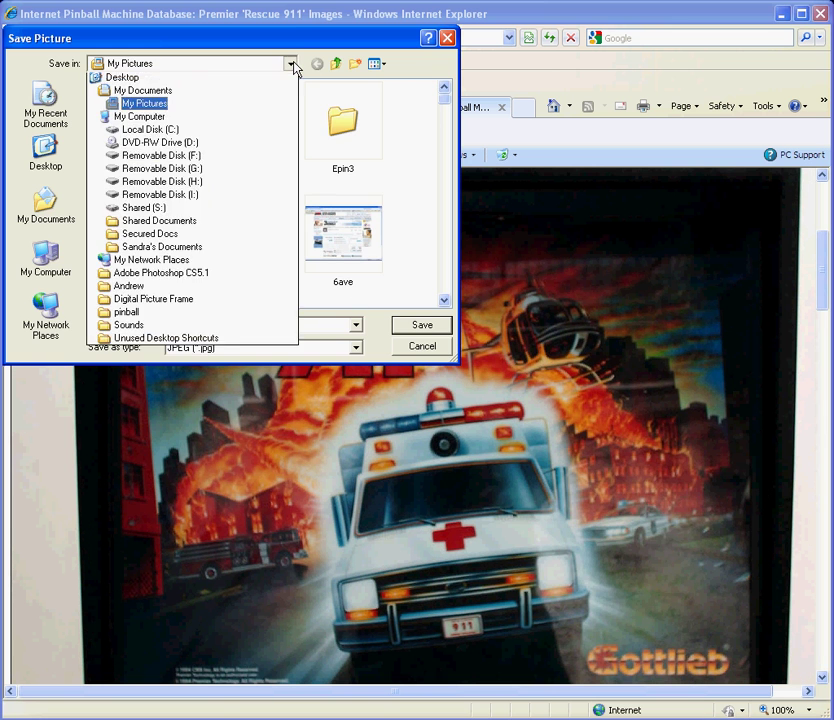
Browse to Desktop > pinball > Media > Visual Pinball > Backglass Images
{"action": "left_click", "coordinate": [291, 64]}
{"action": "left_click", "coordinate": [330, 70]}
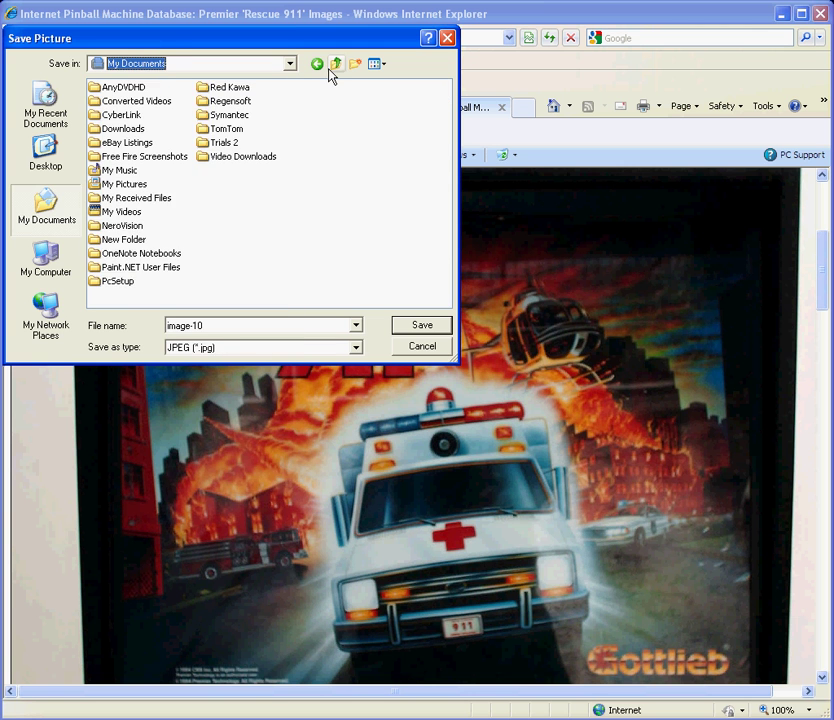
{"action": "left_click", "coordinate": [330, 70]}
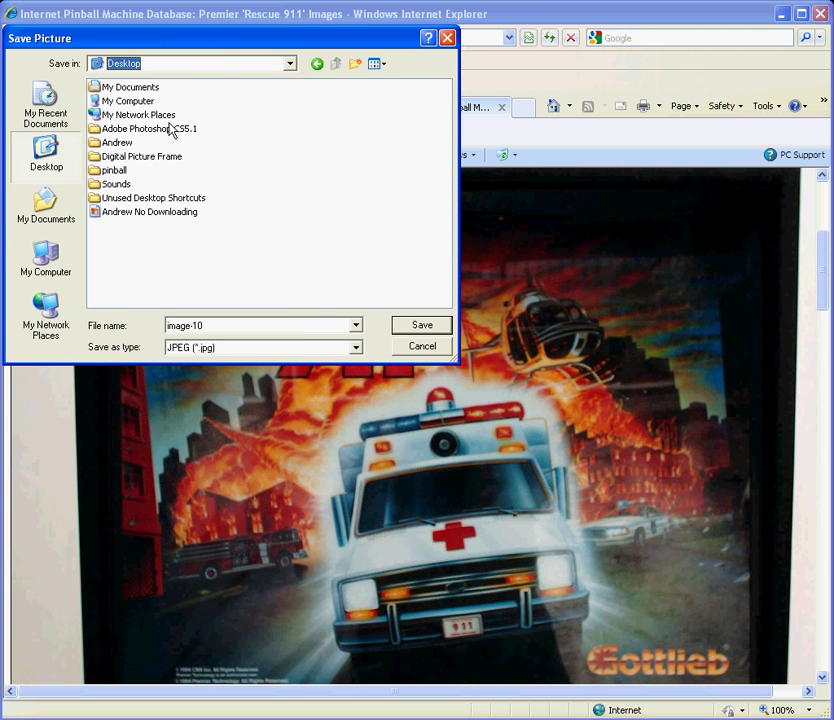
{"action": "double_click", "coordinate": [115, 171]}
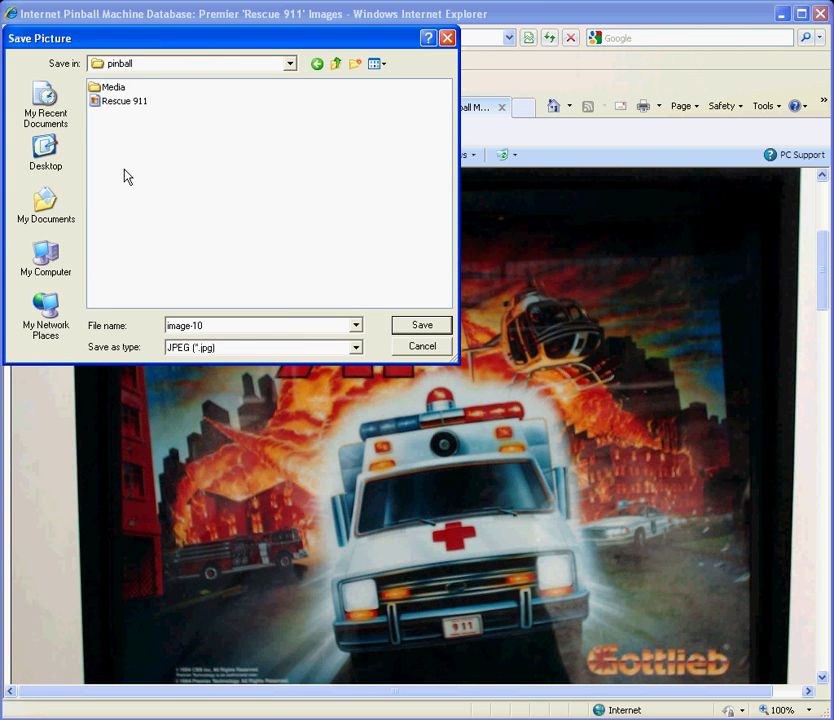
{"action": "double_click", "coordinate": [119, 90]}
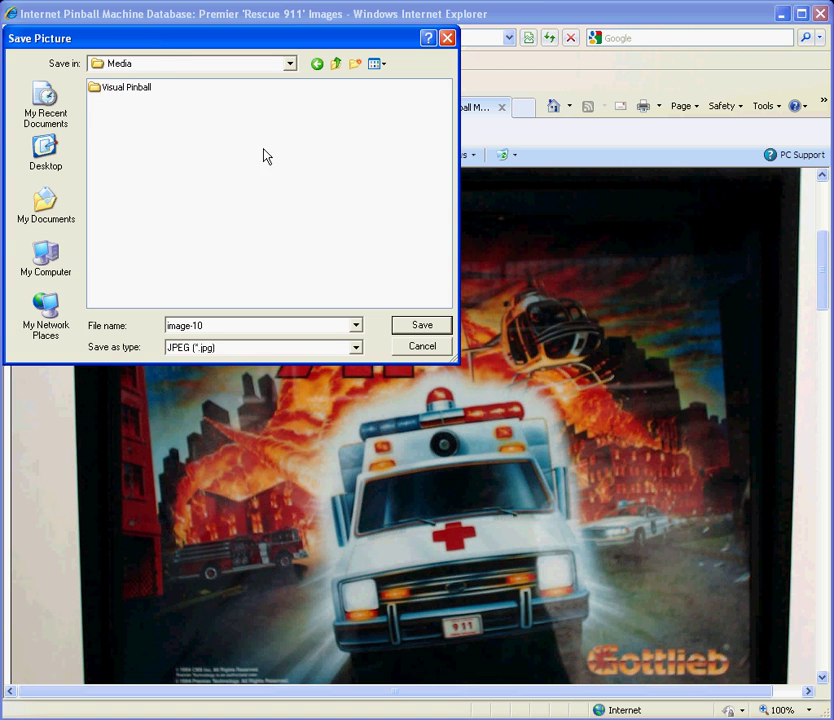
{"action": "double_click", "coordinate": [135, 90]}
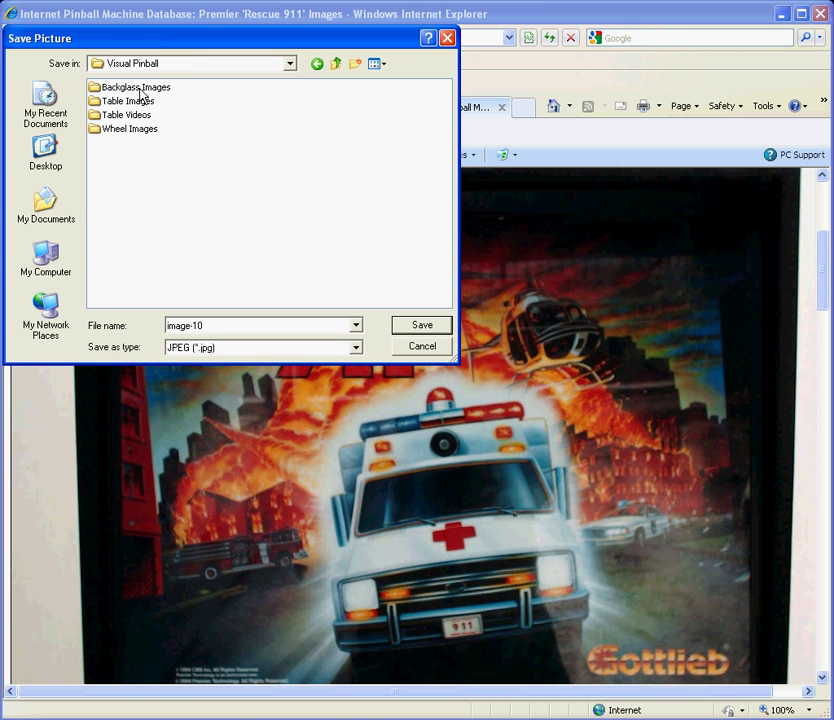
{"action": "double_click", "coordinate": [140, 88]}
Save the backbox picture as a JPEG named 'Rescue 911'
{"action": "double_click", "coordinate": [247, 325]}
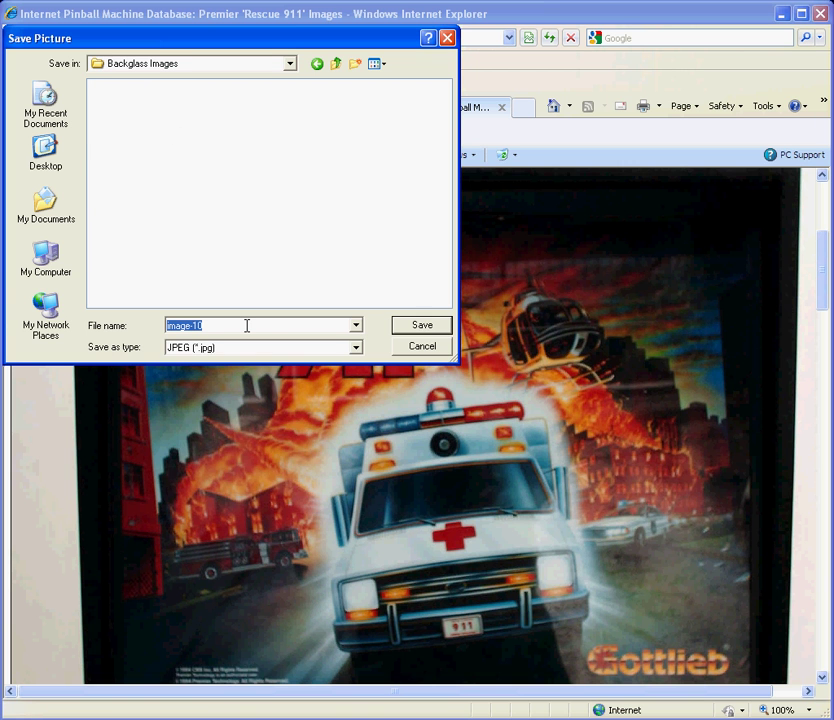
{"action": "type", "text": "Rescue 911"}
{"action": "left_click", "coordinate": [355, 347]}
{"action": "left_click", "coordinate": [359, 354]}
{"action": "left_click", "coordinate": [420, 326]}
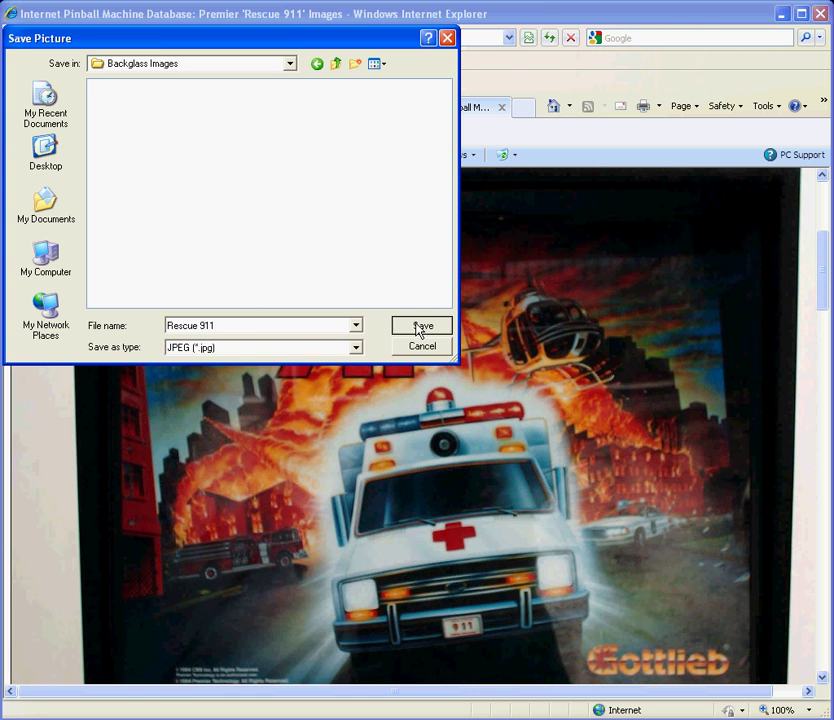
Close the IPDB, ROM index and Wheels tabs, then switch to the pinball folder window
{"action": "left_click", "coordinate": [502, 110]}
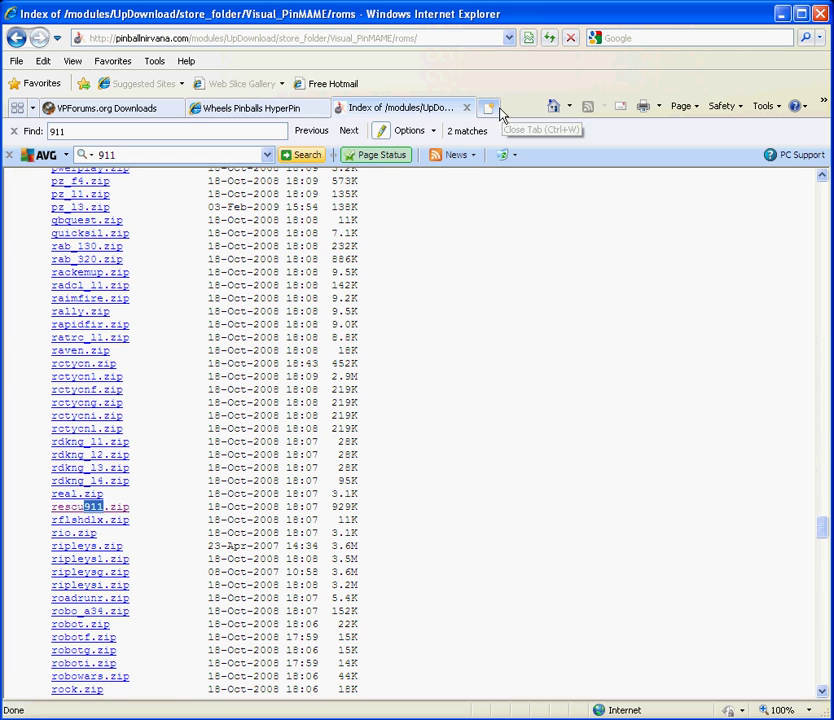
{"action": "left_click", "coordinate": [472, 108]}
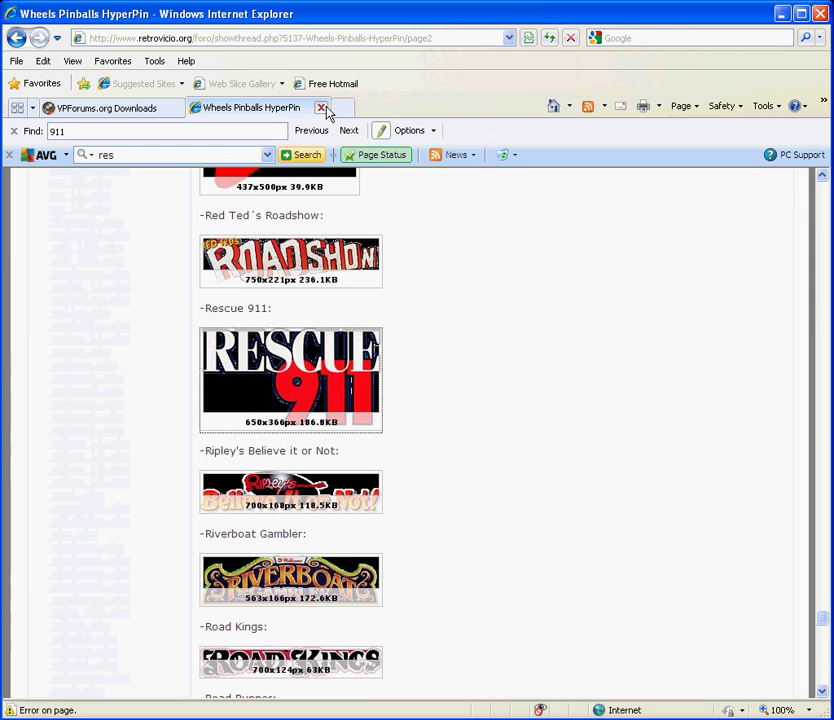
{"action": "left_click", "coordinate": [320, 107]}
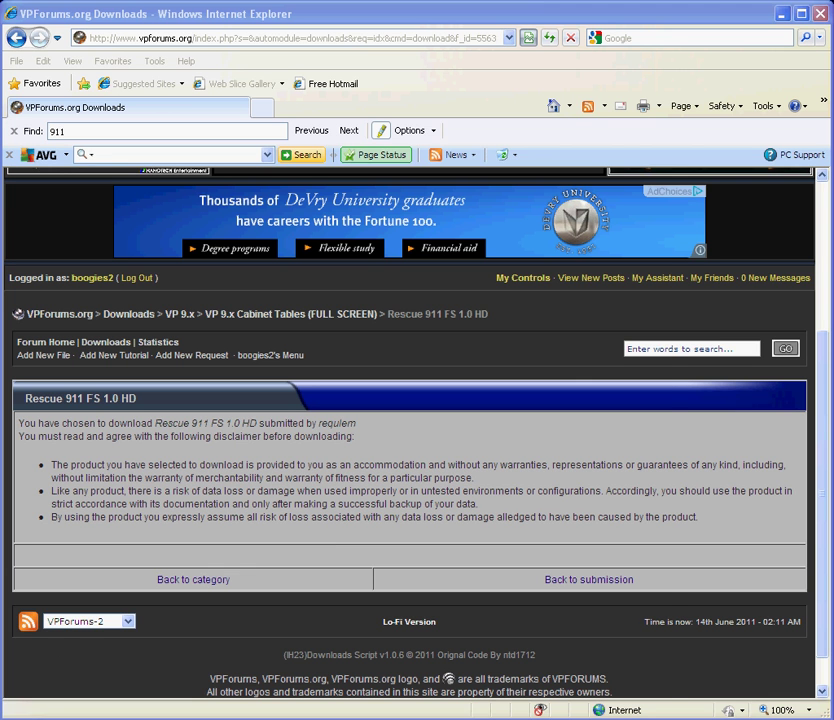
{"action": "key", "text": "alt+Tab"}
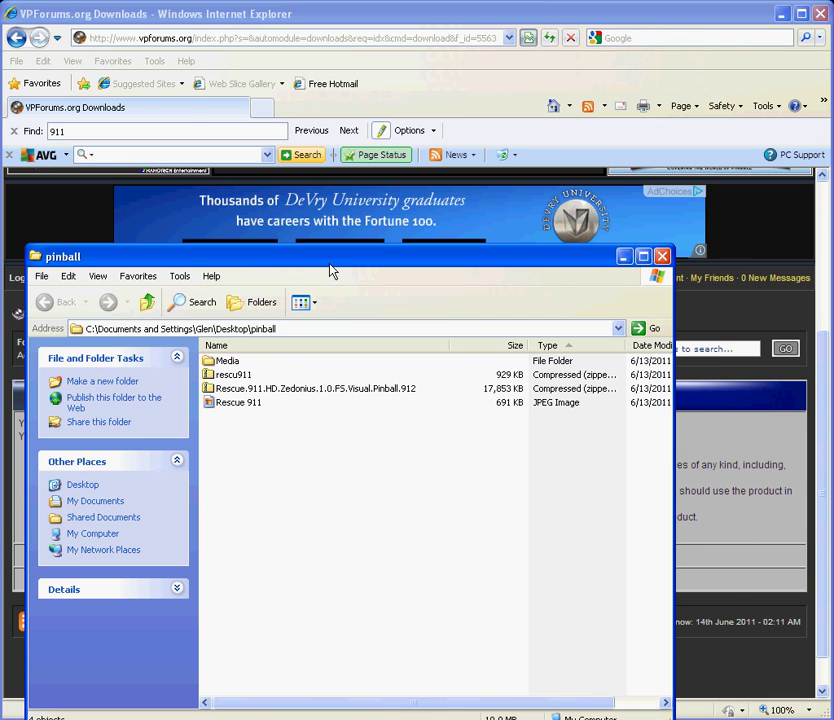
Open the Rescue 911 JPEG from the pinball folder in the image viewer
{"action": "left_click_drag", "start_coordinate": [329, 264], "coordinate": [432, 212]}
{"action": "left_click", "coordinate": [340, 323]}
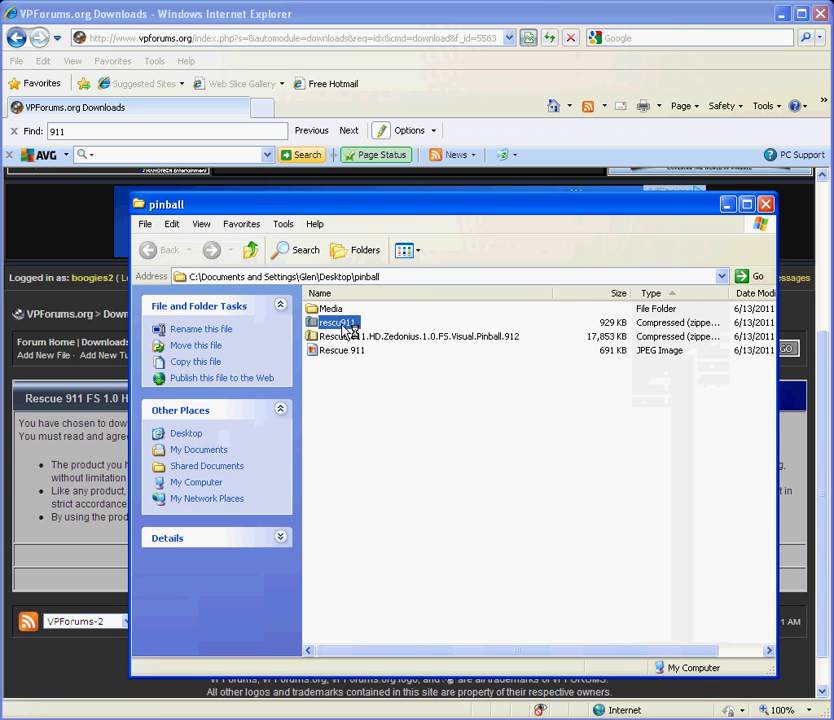
{"action": "left_click", "coordinate": [405, 338]}
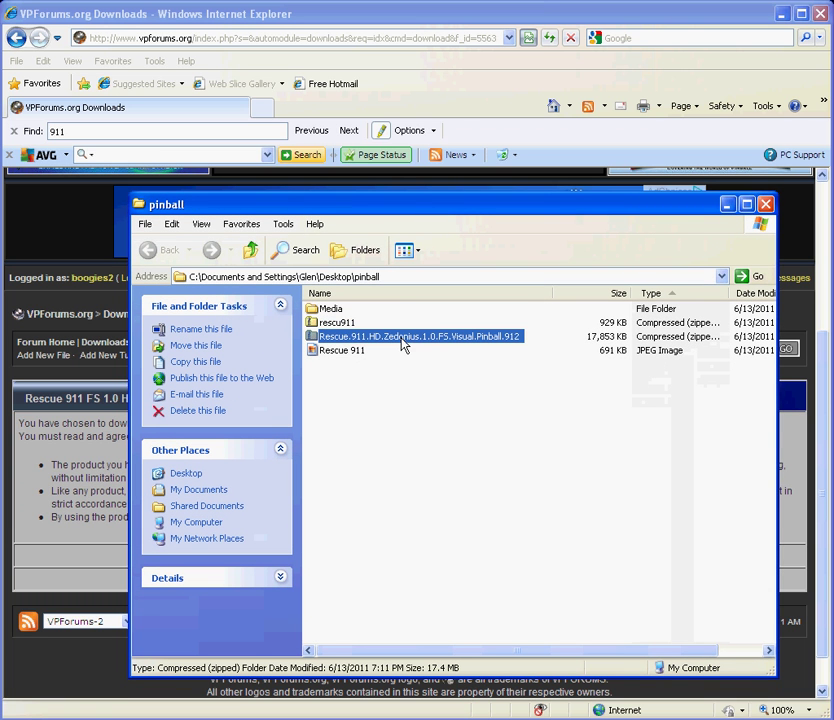
{"action": "left_click", "coordinate": [350, 357]}
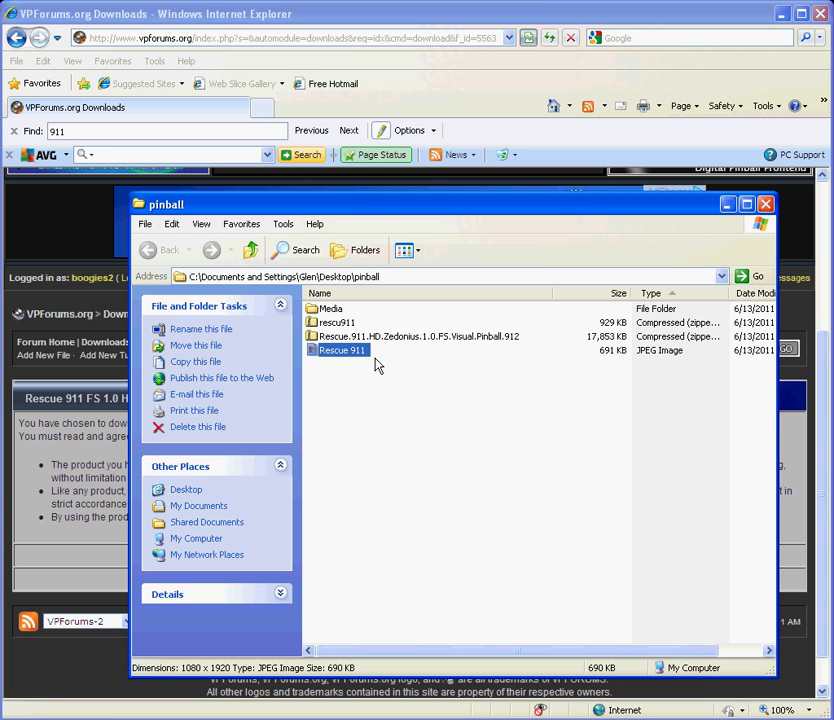
{"action": "double_click", "coordinate": [366, 357]}
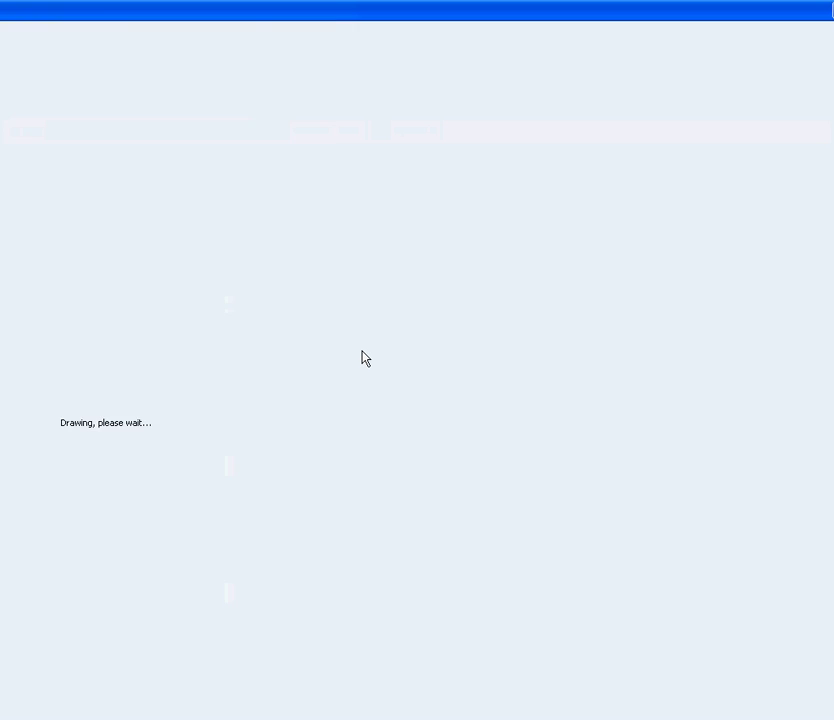
Rotate the Rescue 911 playfield image into landscape with the table top facing right
{"action": "double_click", "coordinate": [388, 13]}
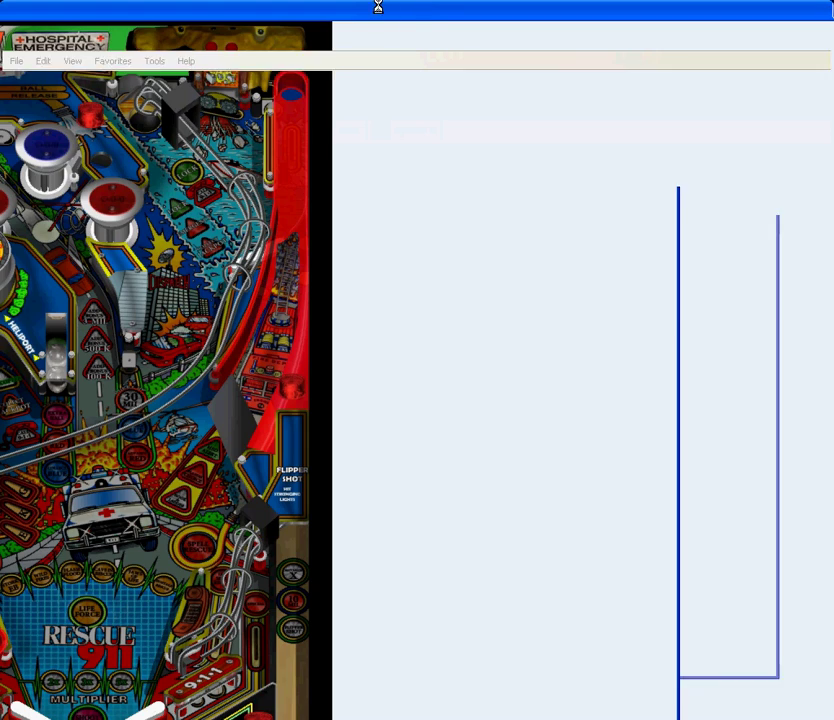
{"action": "left_click_drag", "start_coordinate": [349, 175], "coordinate": [830, 50]}
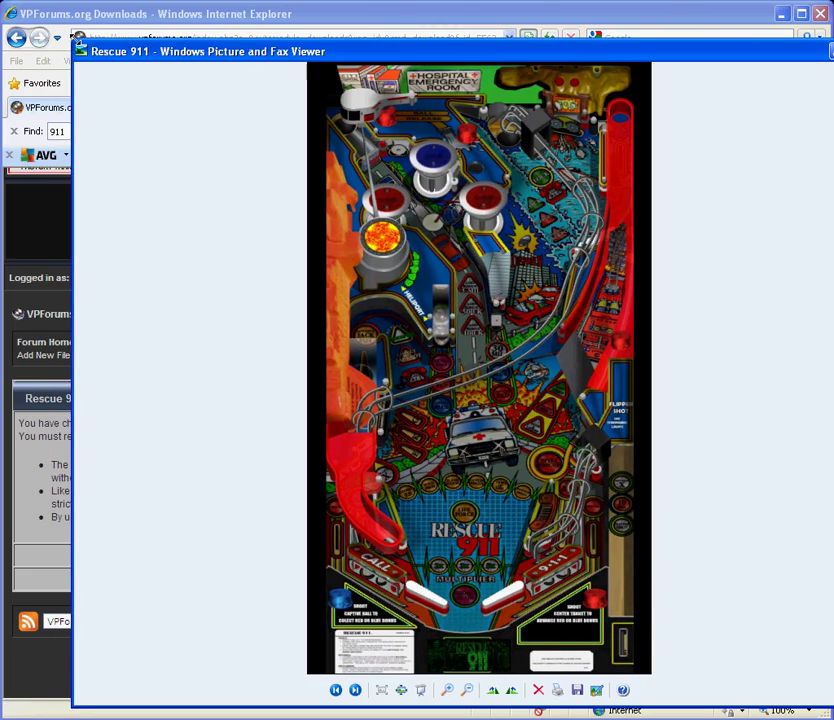
{"action": "left_click", "coordinate": [512, 691]}
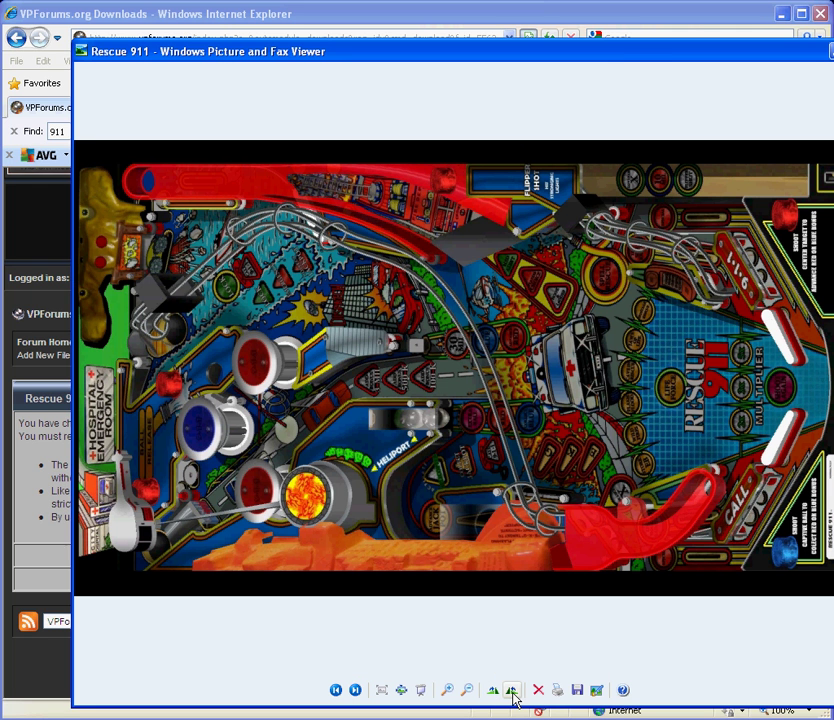
{"action": "left_click", "coordinate": [512, 691]}
{"action": "left_click", "coordinate": [512, 691]}
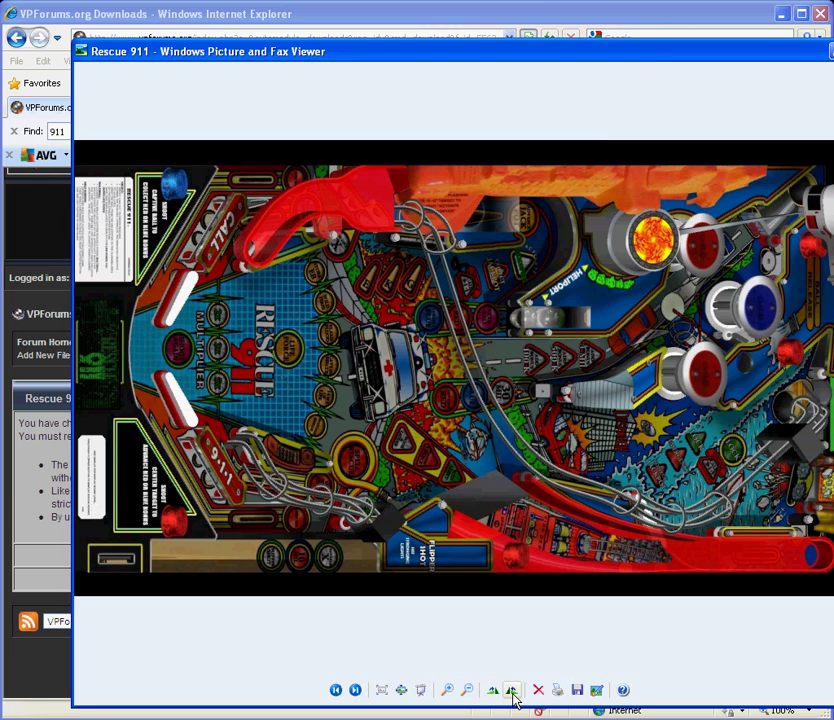
Save a PNG copy of the rotated playfield into the pinball folder
{"action": "left_click_drag", "start_coordinate": [567, 56], "coordinate": [524, 64]}
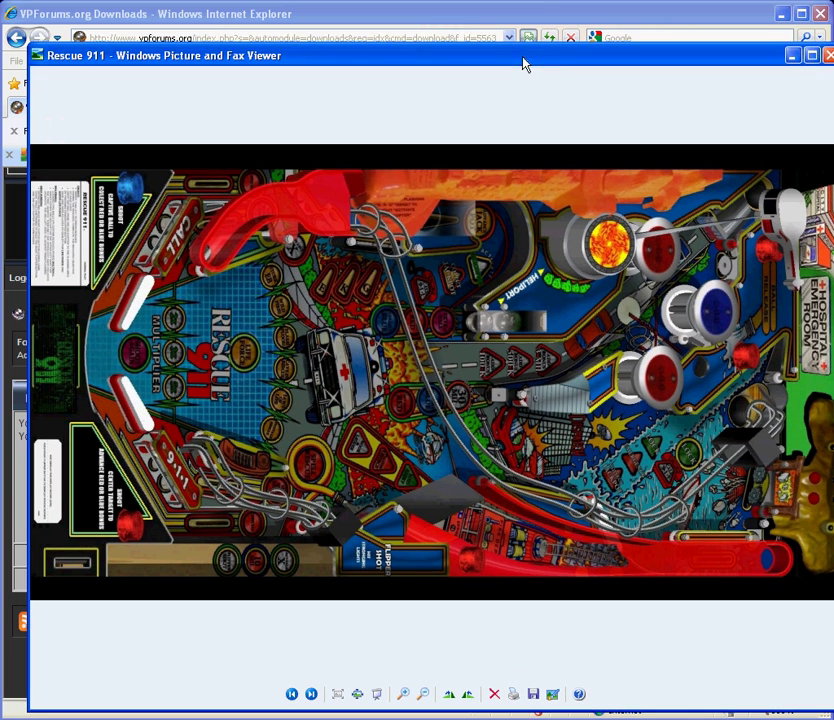
{"action": "left_click", "coordinate": [533, 694]}
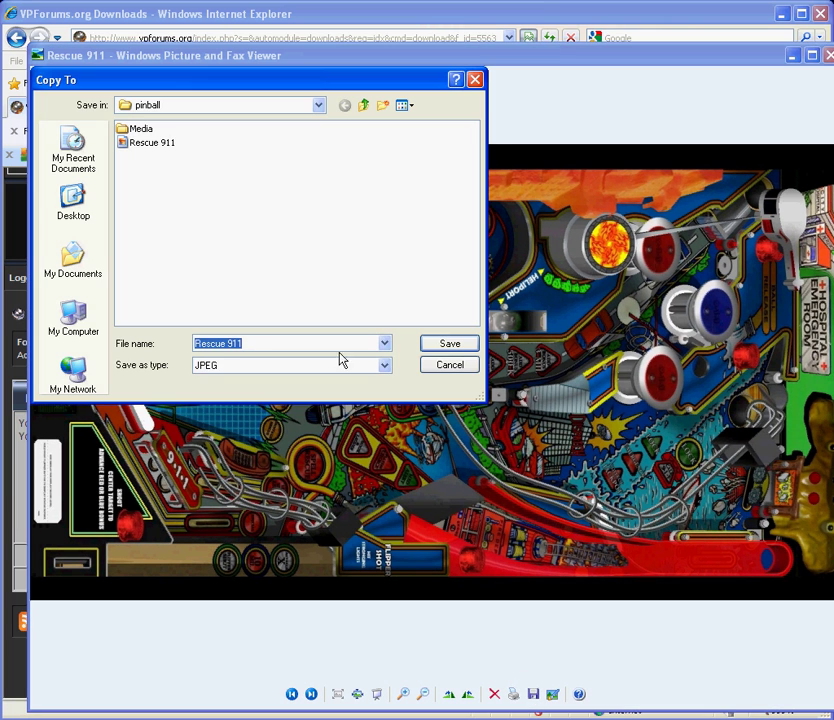
{"action": "left_click", "coordinate": [379, 367]}
{"action": "left_click", "coordinate": [352, 424]}
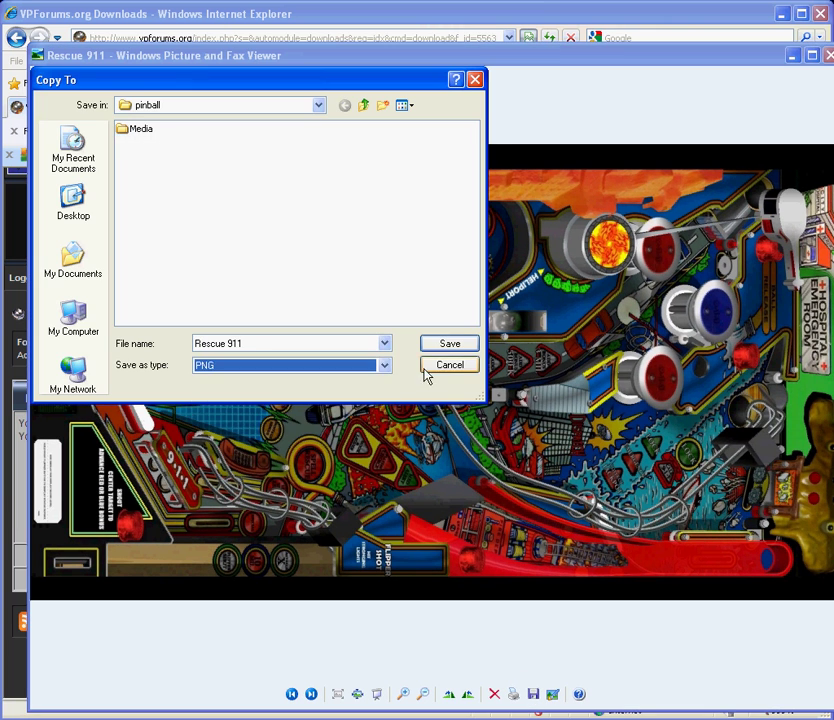
{"action": "left_click", "coordinate": [450, 345]}
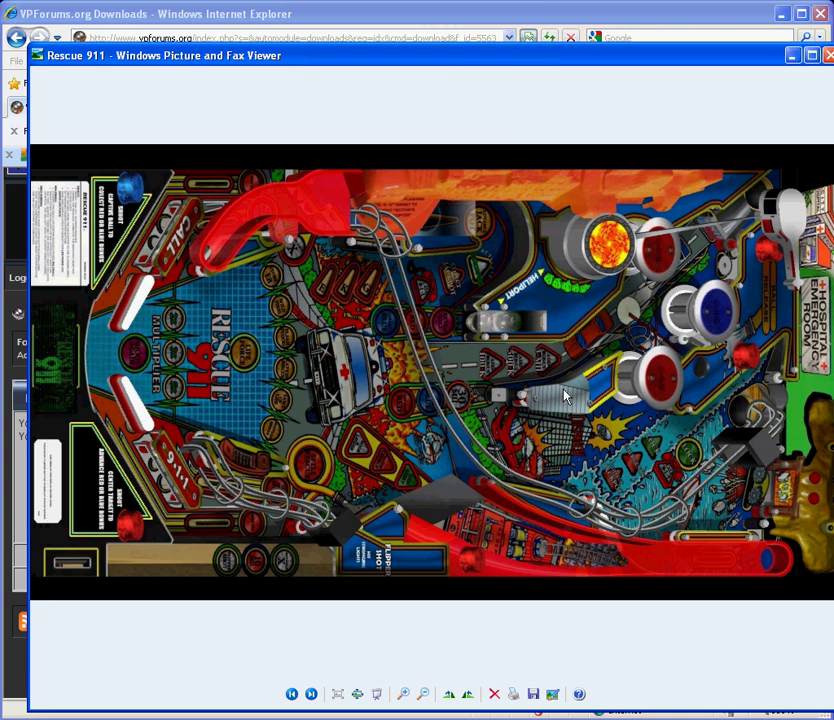
Close the viewer and delete the Rescue 911 JPEG to the Recycle Bin
{"action": "left_click", "coordinate": [827, 55]}
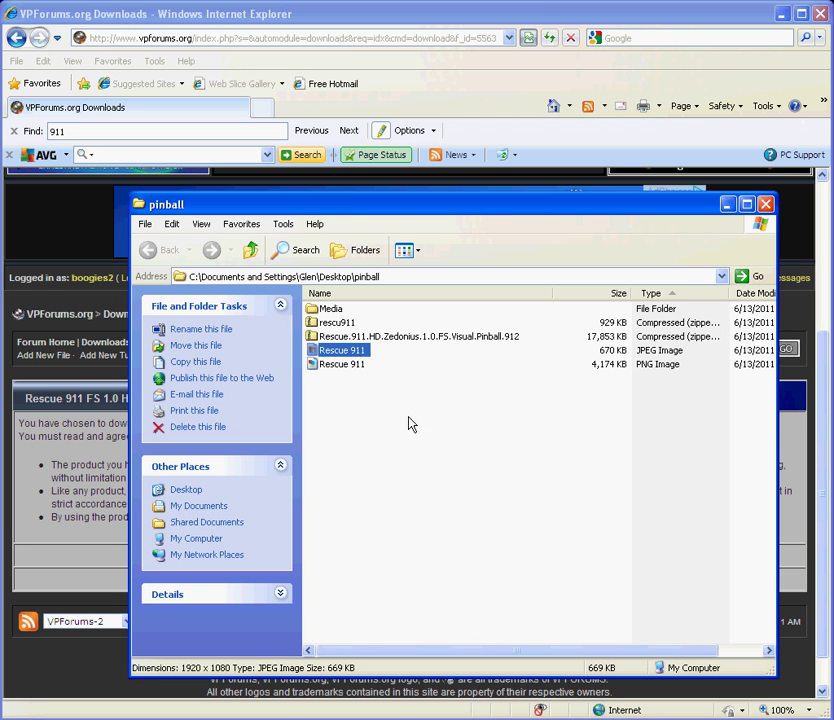
{"action": "left_click", "coordinate": [356, 378]}
{"action": "left_click", "coordinate": [342, 364]}
{"action": "left_click", "coordinate": [342, 350]}
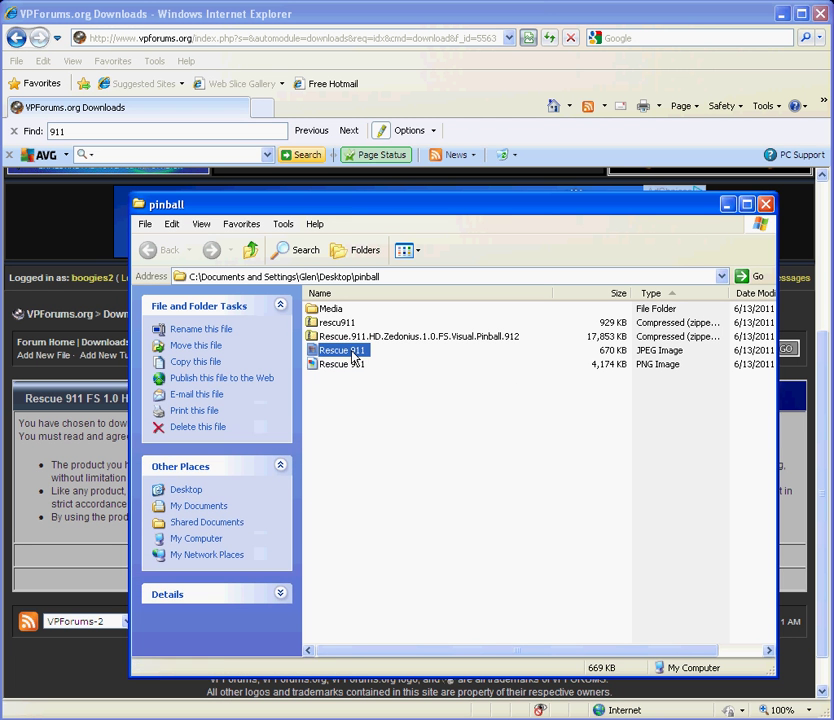
{"action": "key", "text": "Delete"}
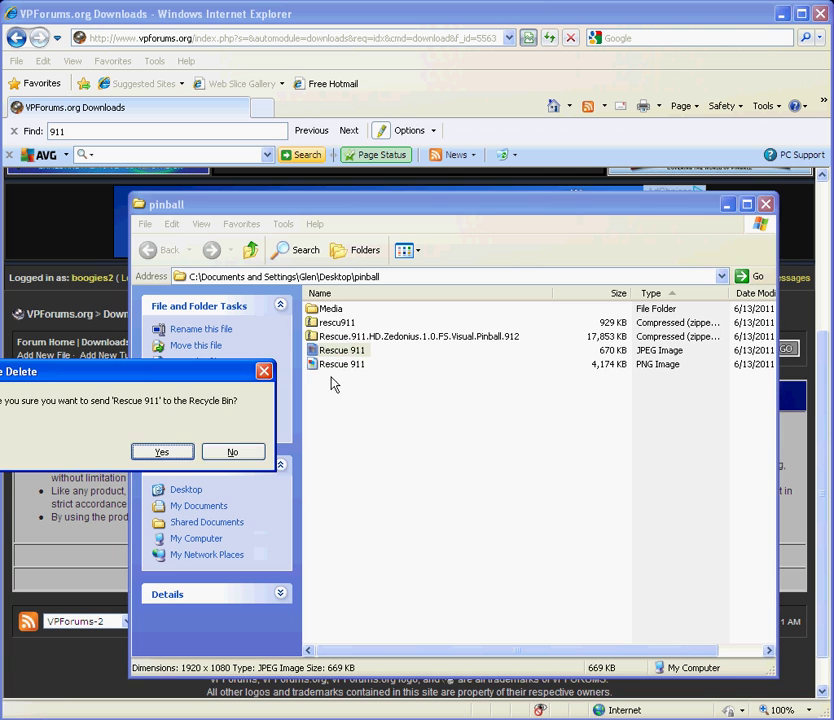
{"action": "left_click", "coordinate": [164, 453]}
Move the Rescue 911 PNG into Media\Visual Pinball\Table Images
{"action": "left_click", "coordinate": [340, 352]}
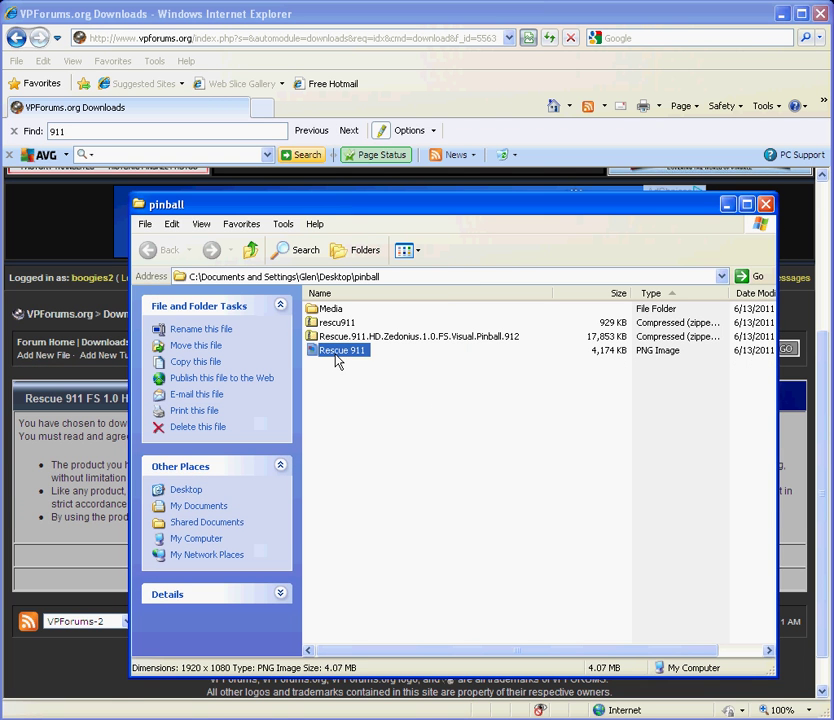
{"action": "right_click", "coordinate": [340, 354]}
{"action": "left_click", "coordinate": [372, 523]}
{"action": "double_click", "coordinate": [335, 311]}
{"action": "double_click", "coordinate": [337, 311]}
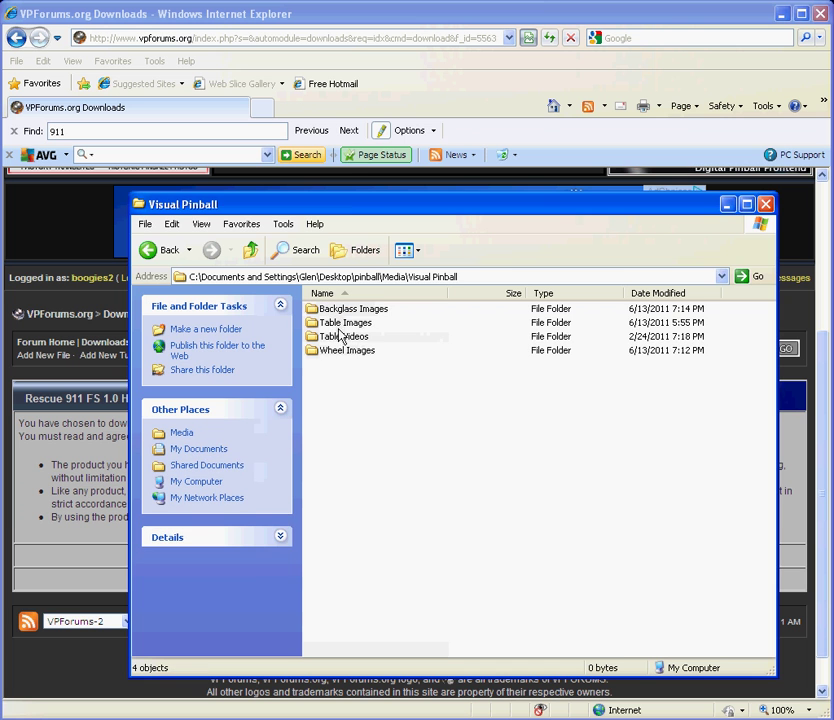
{"action": "double_click", "coordinate": [339, 325]}
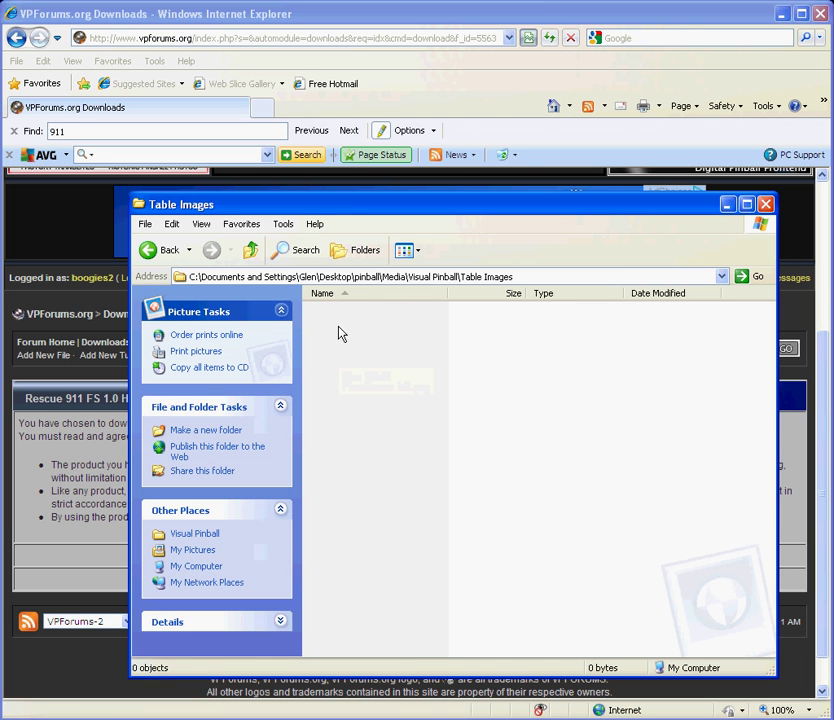
{"action": "right_click", "coordinate": [354, 352]}
{"action": "left_click", "coordinate": [392, 440]}
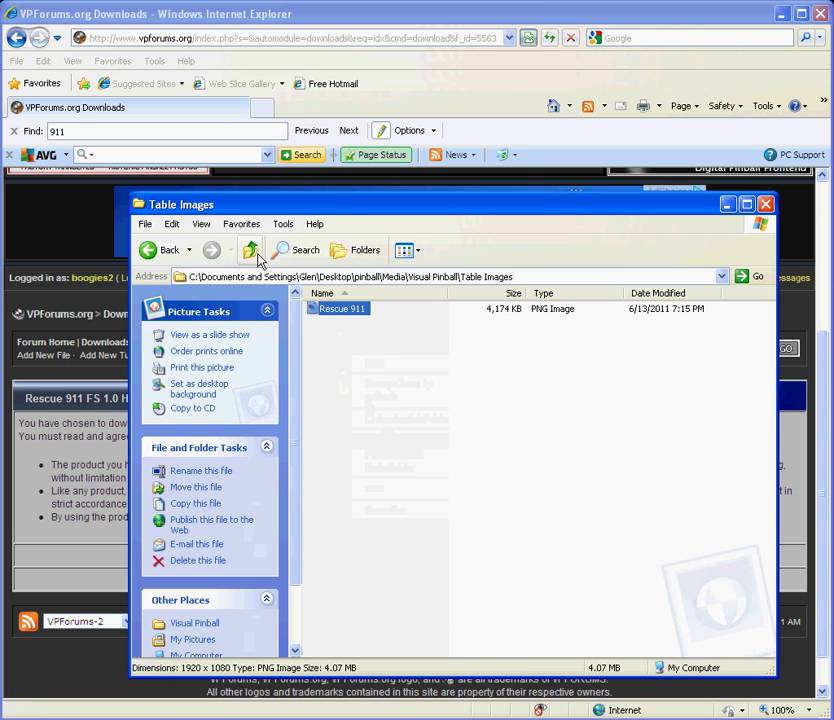